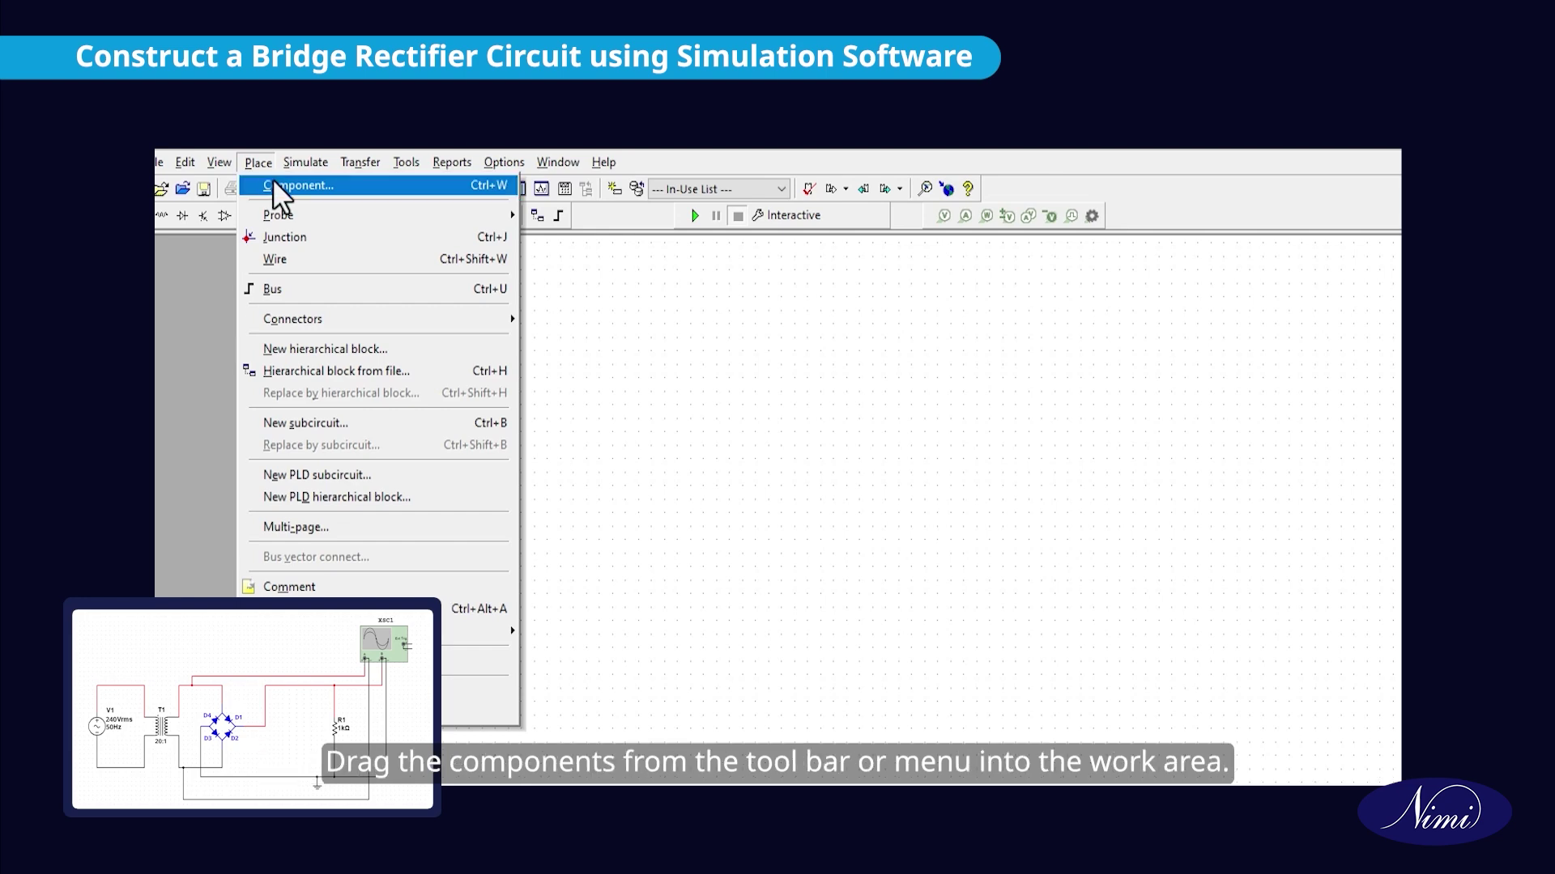
- Place the 1B4B42 bridge rectifier from the FWB family of the Diodes group near the middle of the sheet
{"action": "left_click", "coordinate": [272, 178]}
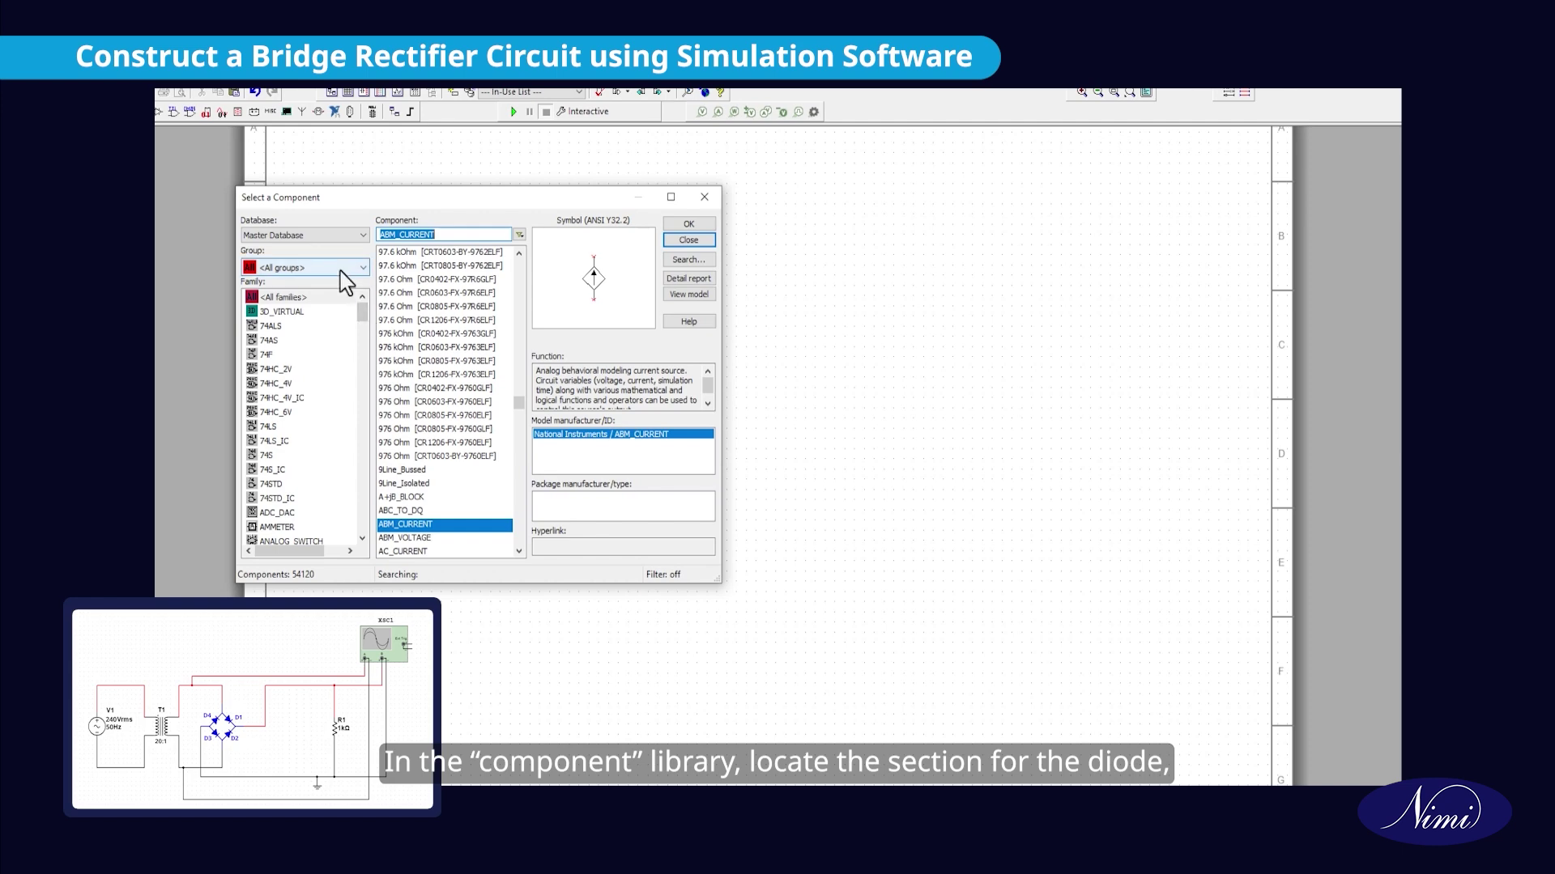
{"action": "left_click", "coordinate": [344, 268]}
{"action": "left_click", "coordinate": [298, 326]}
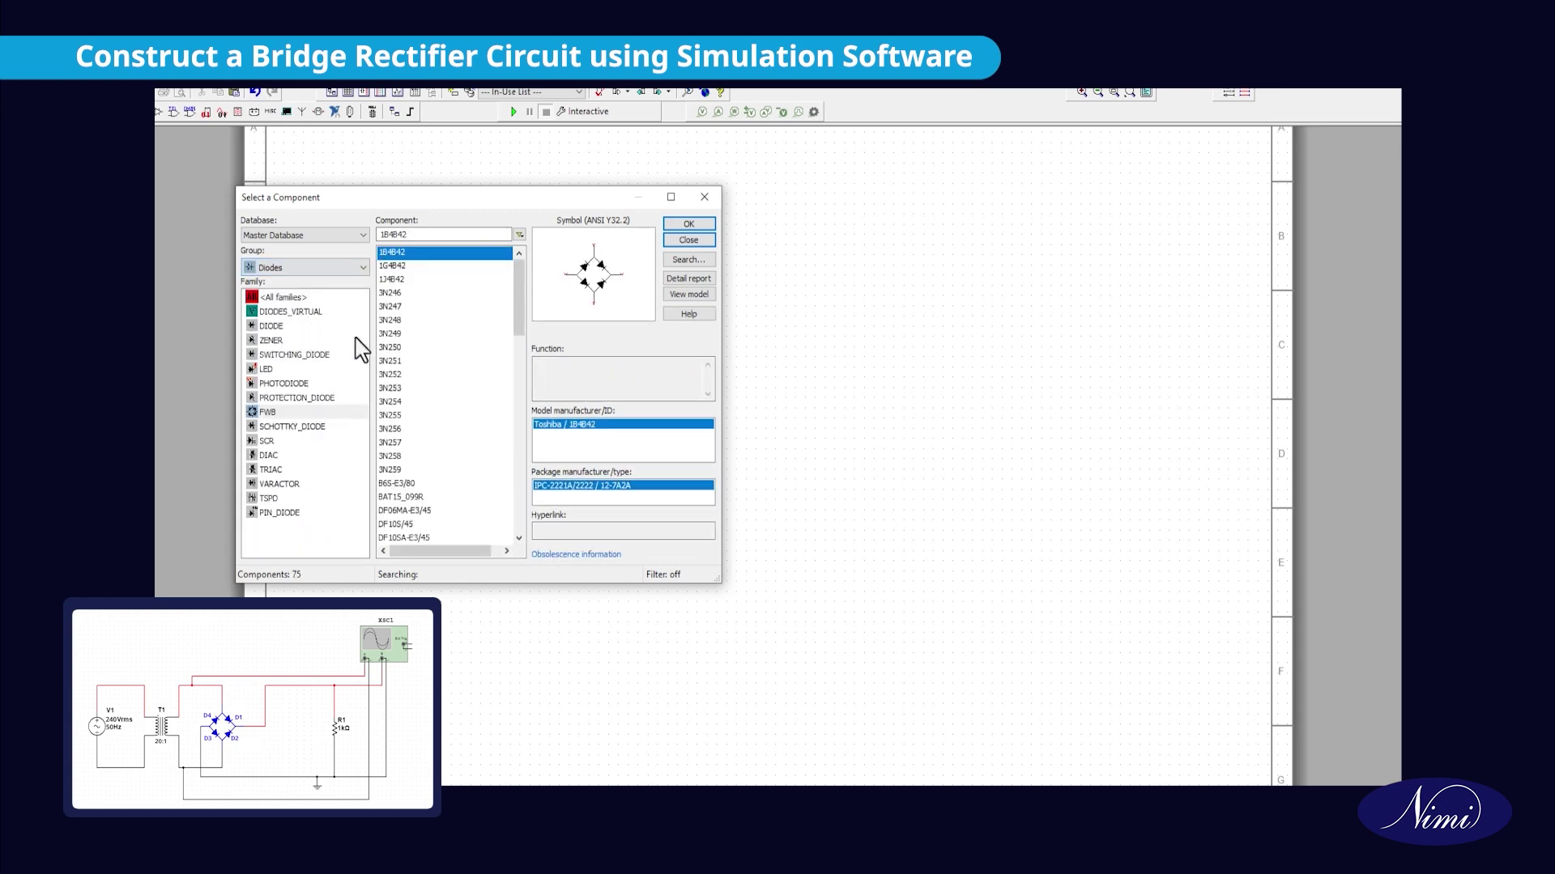
{"action": "left_click", "coordinate": [290, 414]}
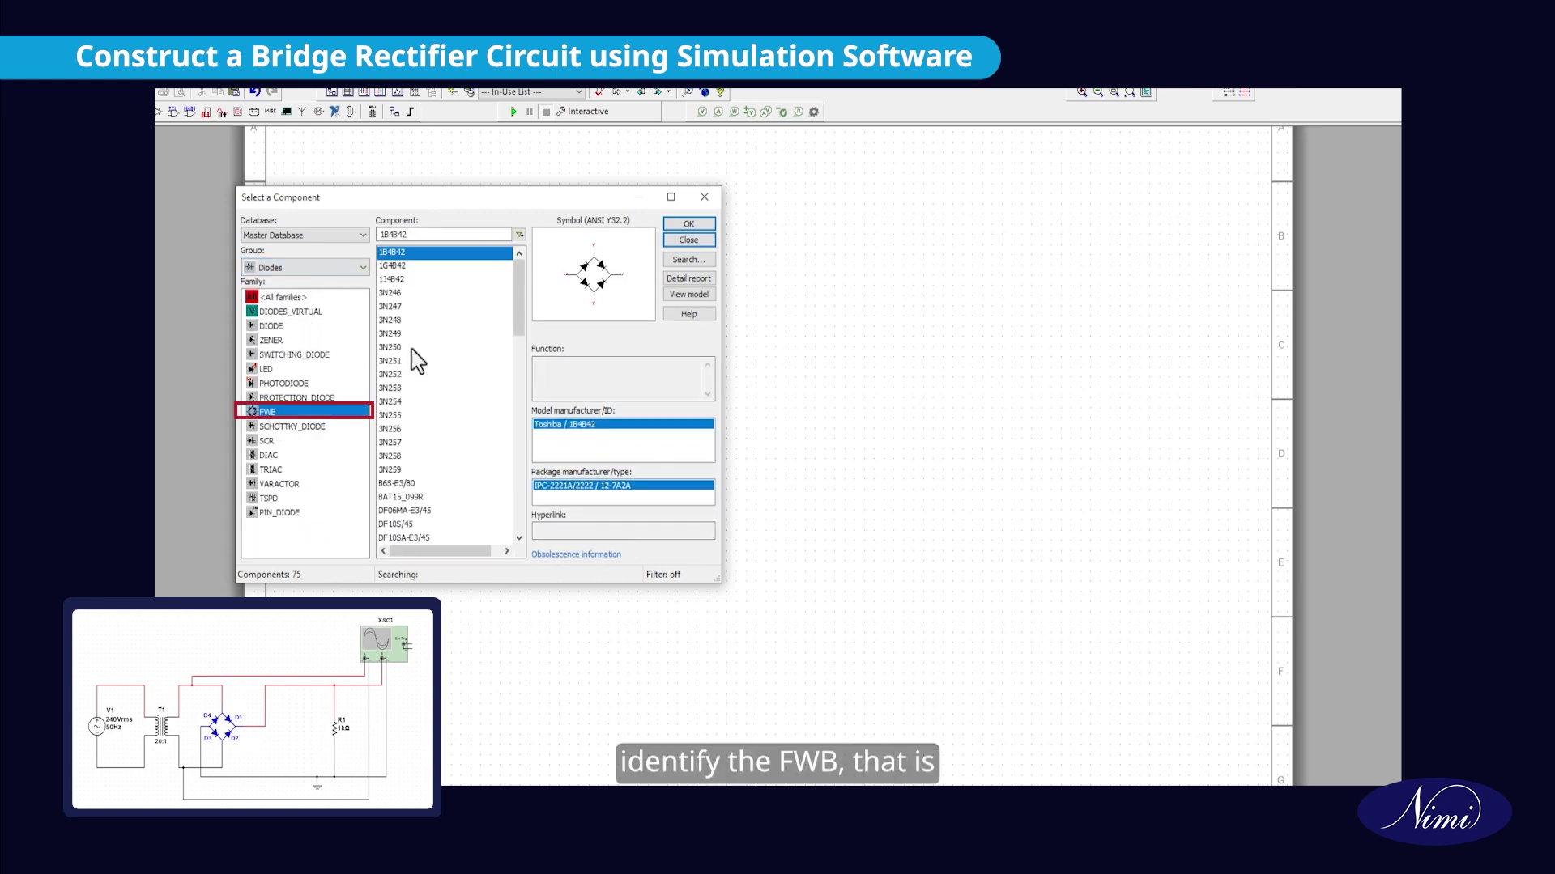
{"action": "left_click", "coordinate": [685, 227]}
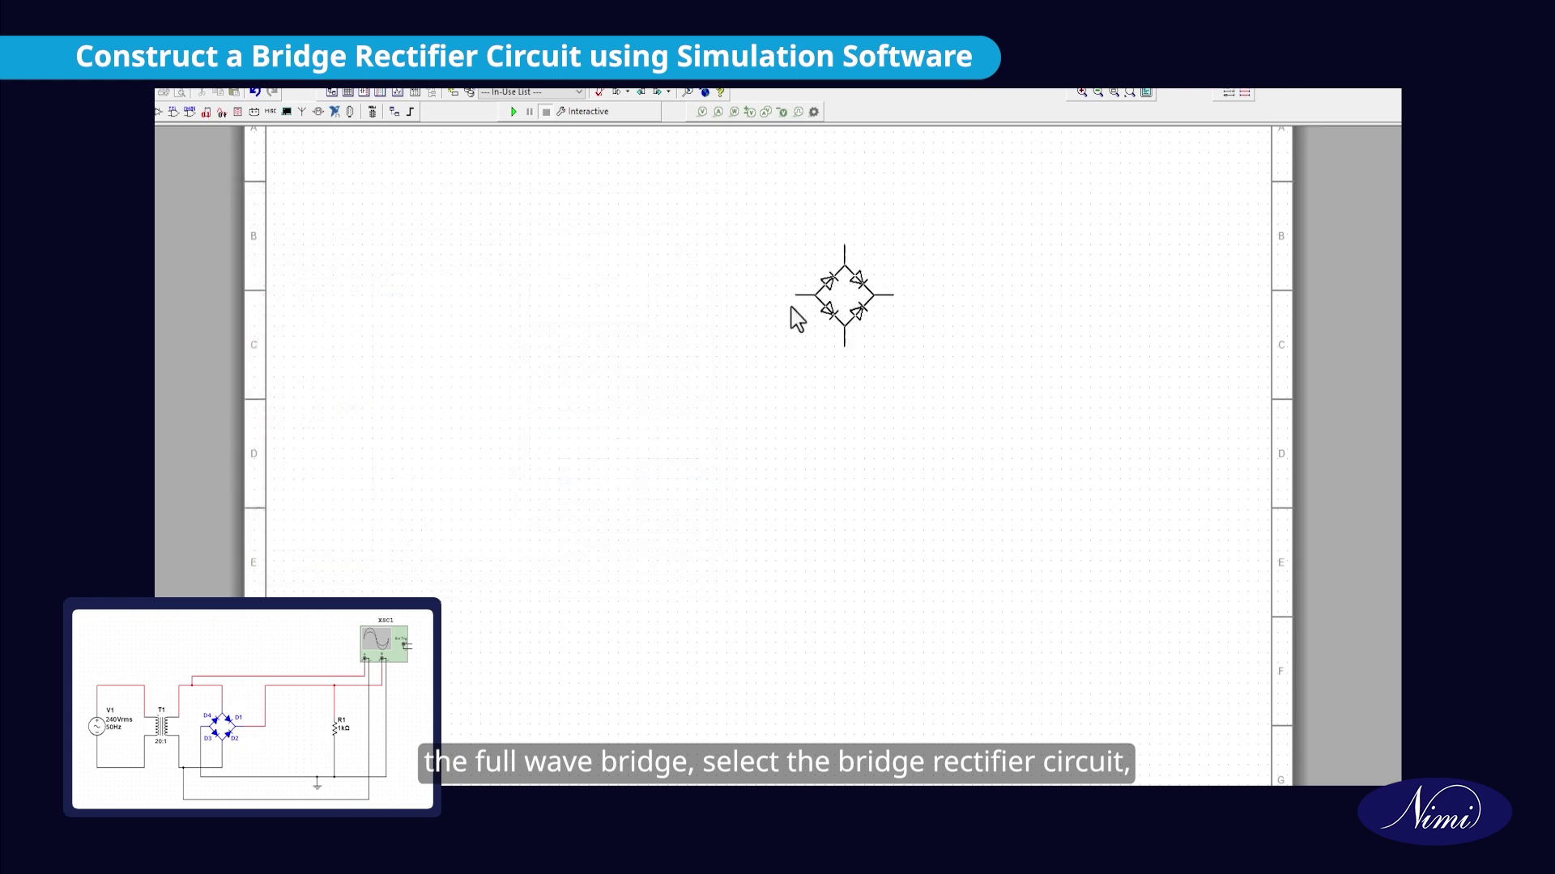
{"action": "left_click", "coordinate": [698, 446]}
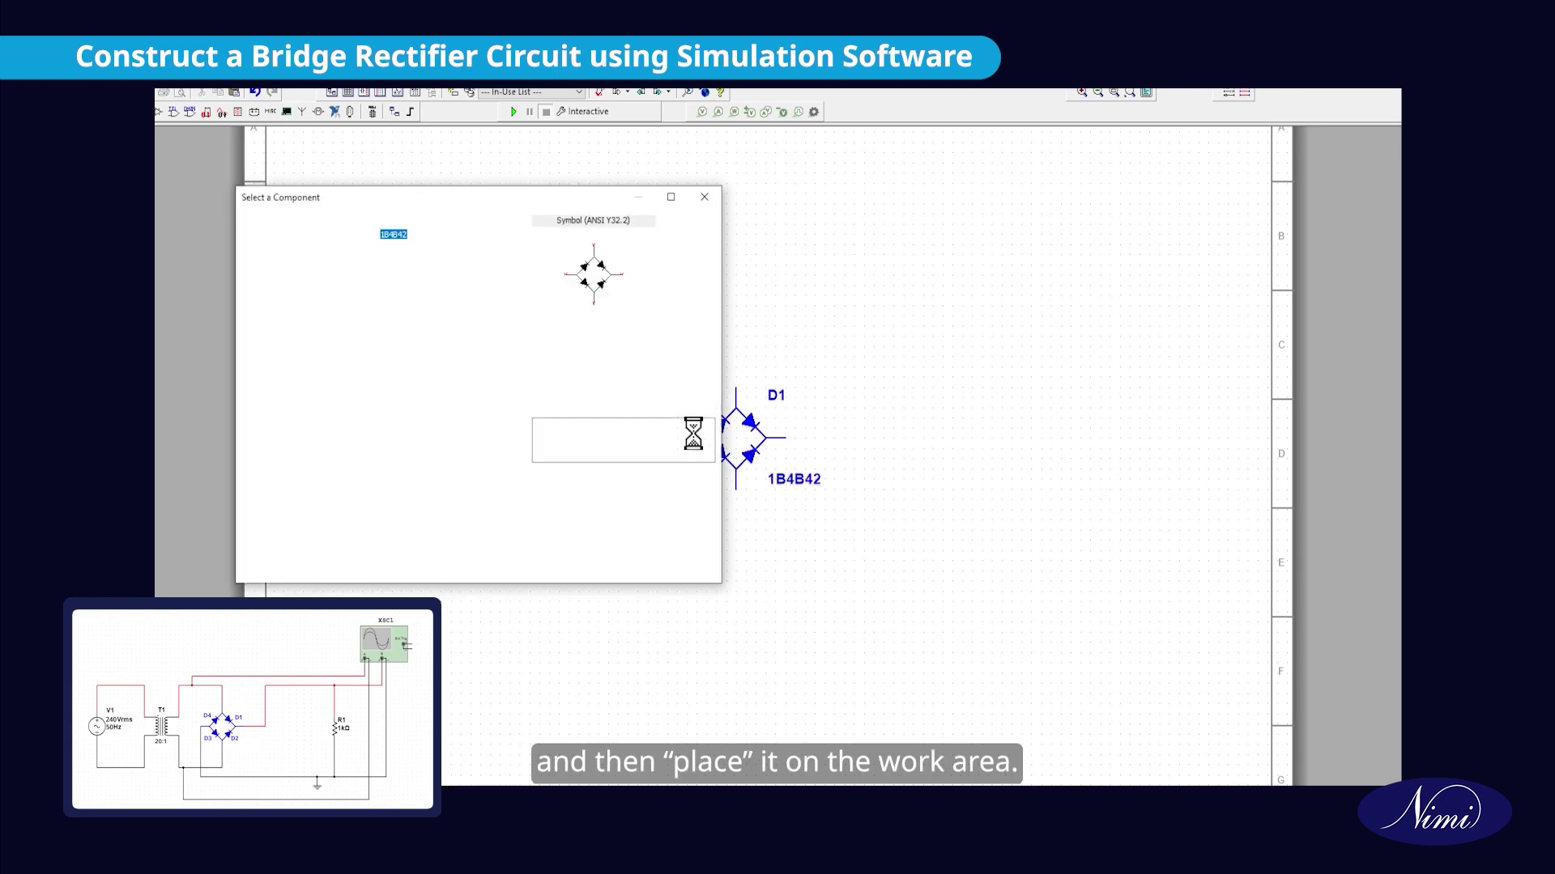
{"action": "left_click", "coordinate": [687, 240]}
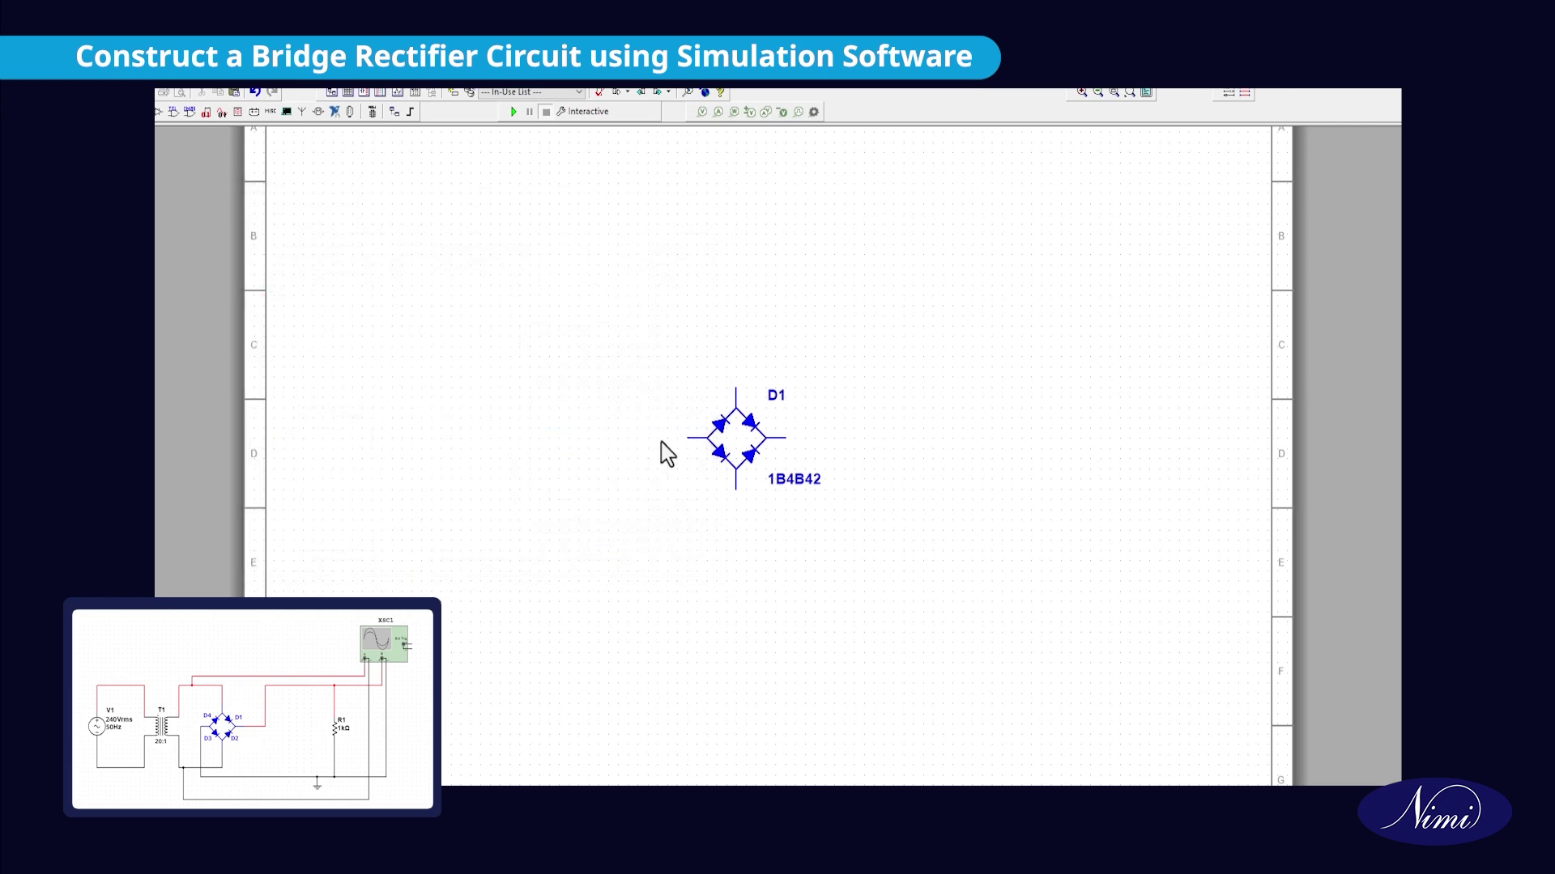
- Place the 1P1S transformer from the TRANSFORMER family to the left of the bridge rectifier
{"action": "left_click", "coordinate": [243, 127]}
{"action": "left_click", "coordinate": [255, 147]}
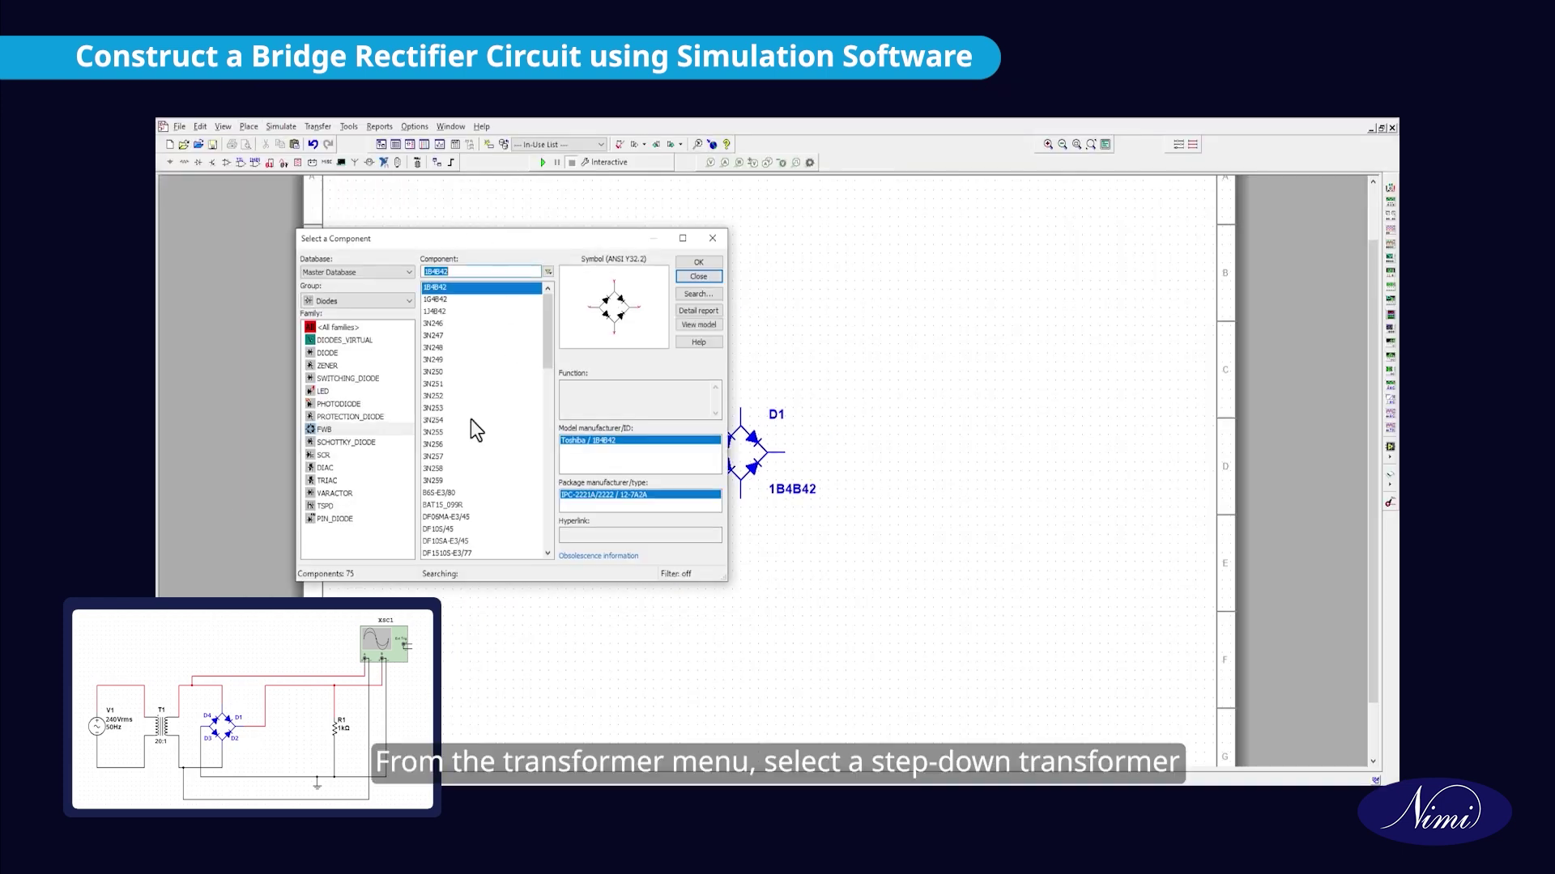
{"action": "left_click", "coordinate": [371, 301]}
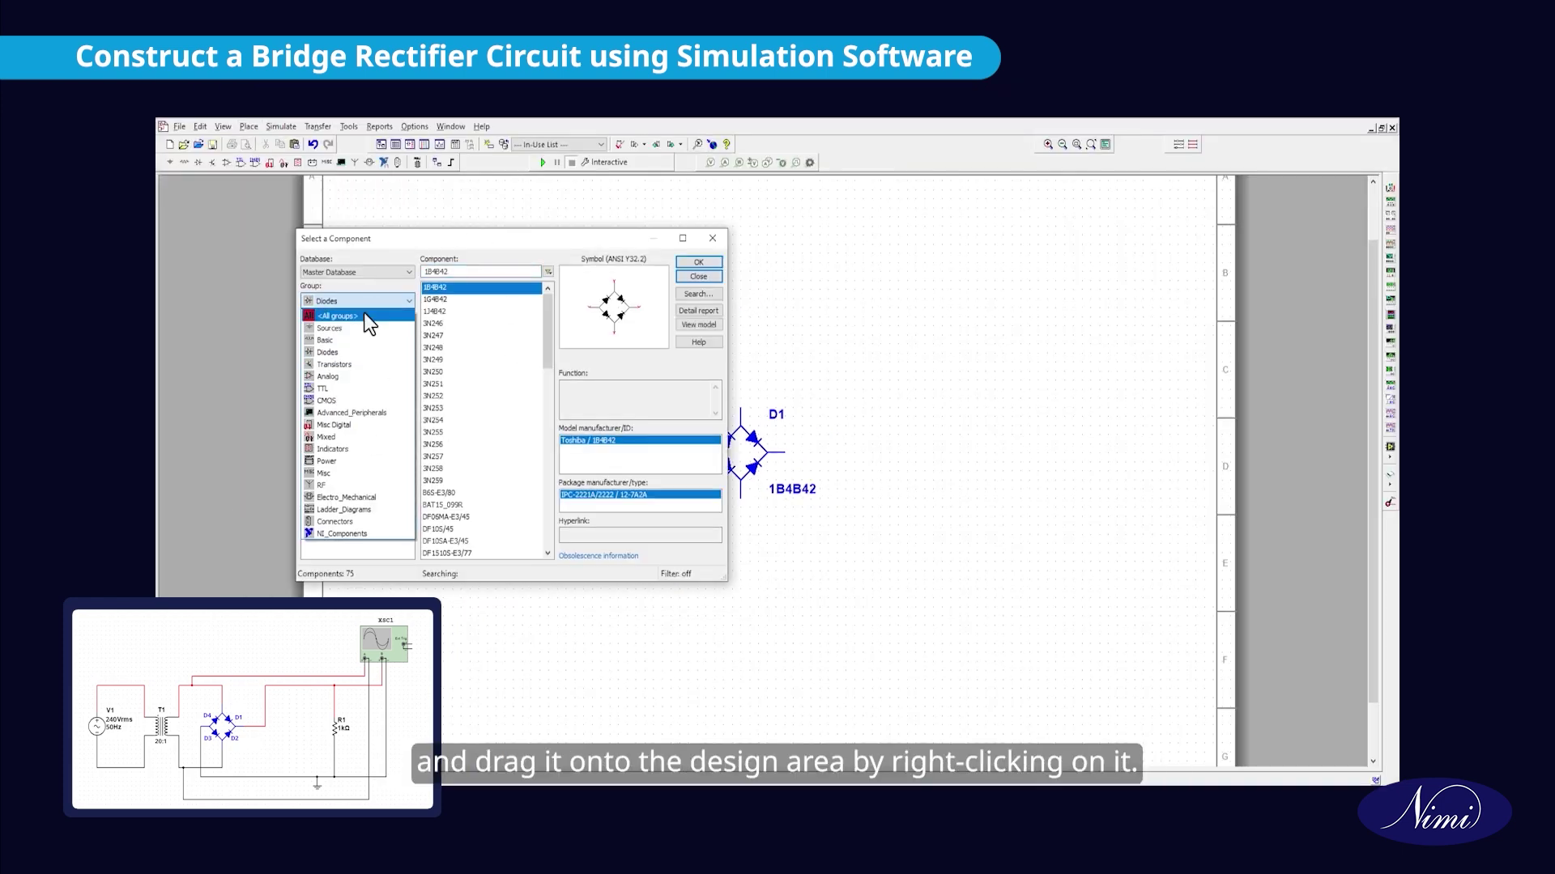
{"action": "left_click", "coordinate": [362, 312]}
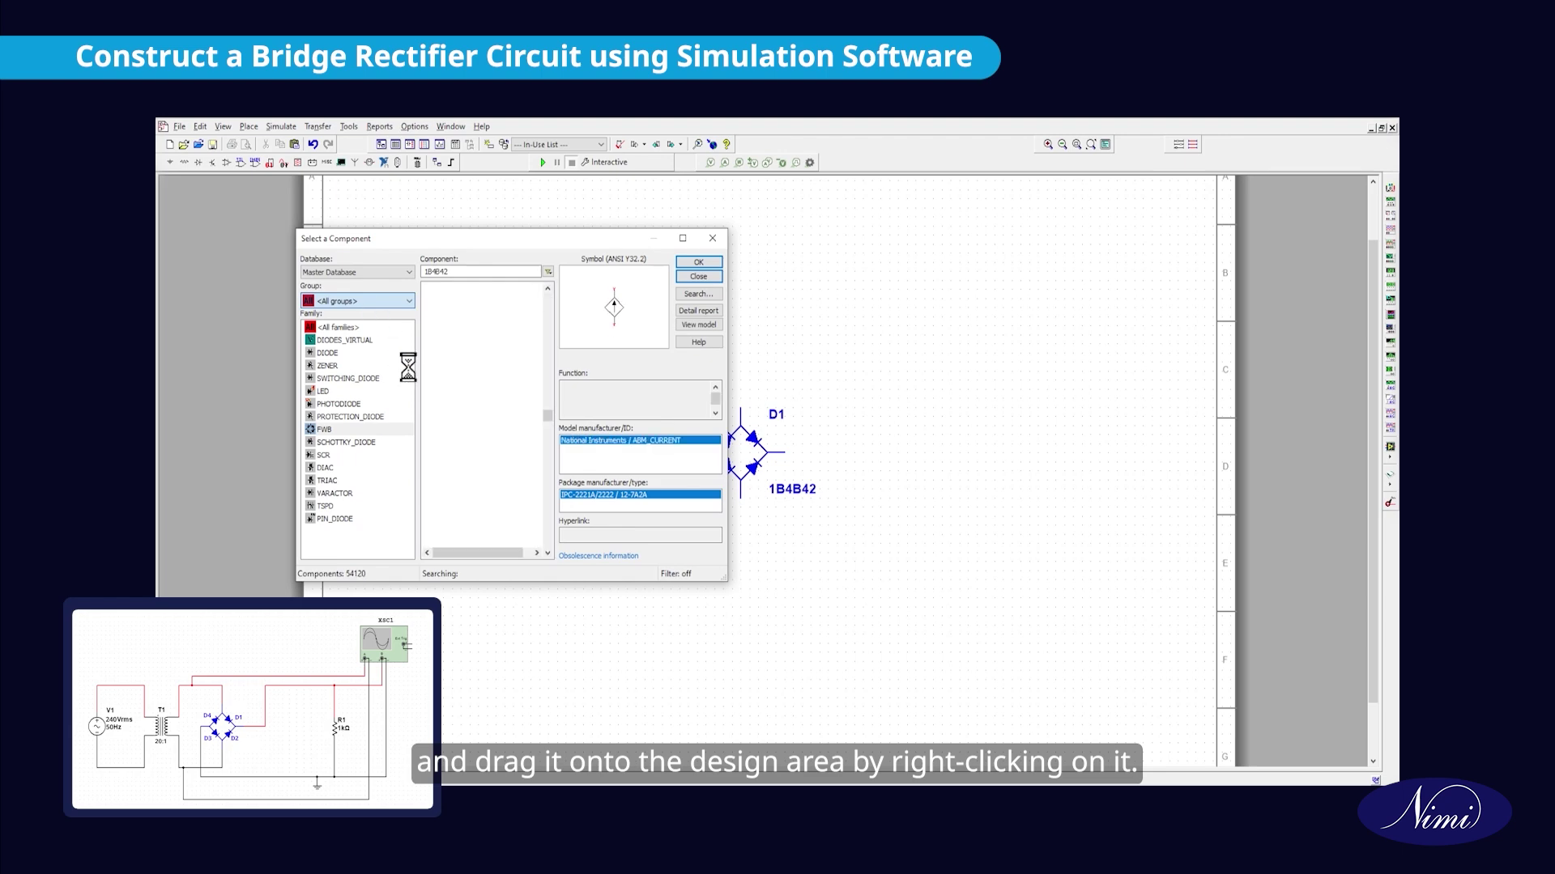
{"action": "left_click_drag", "start_coordinate": [406, 350], "coordinate": [408, 509]}
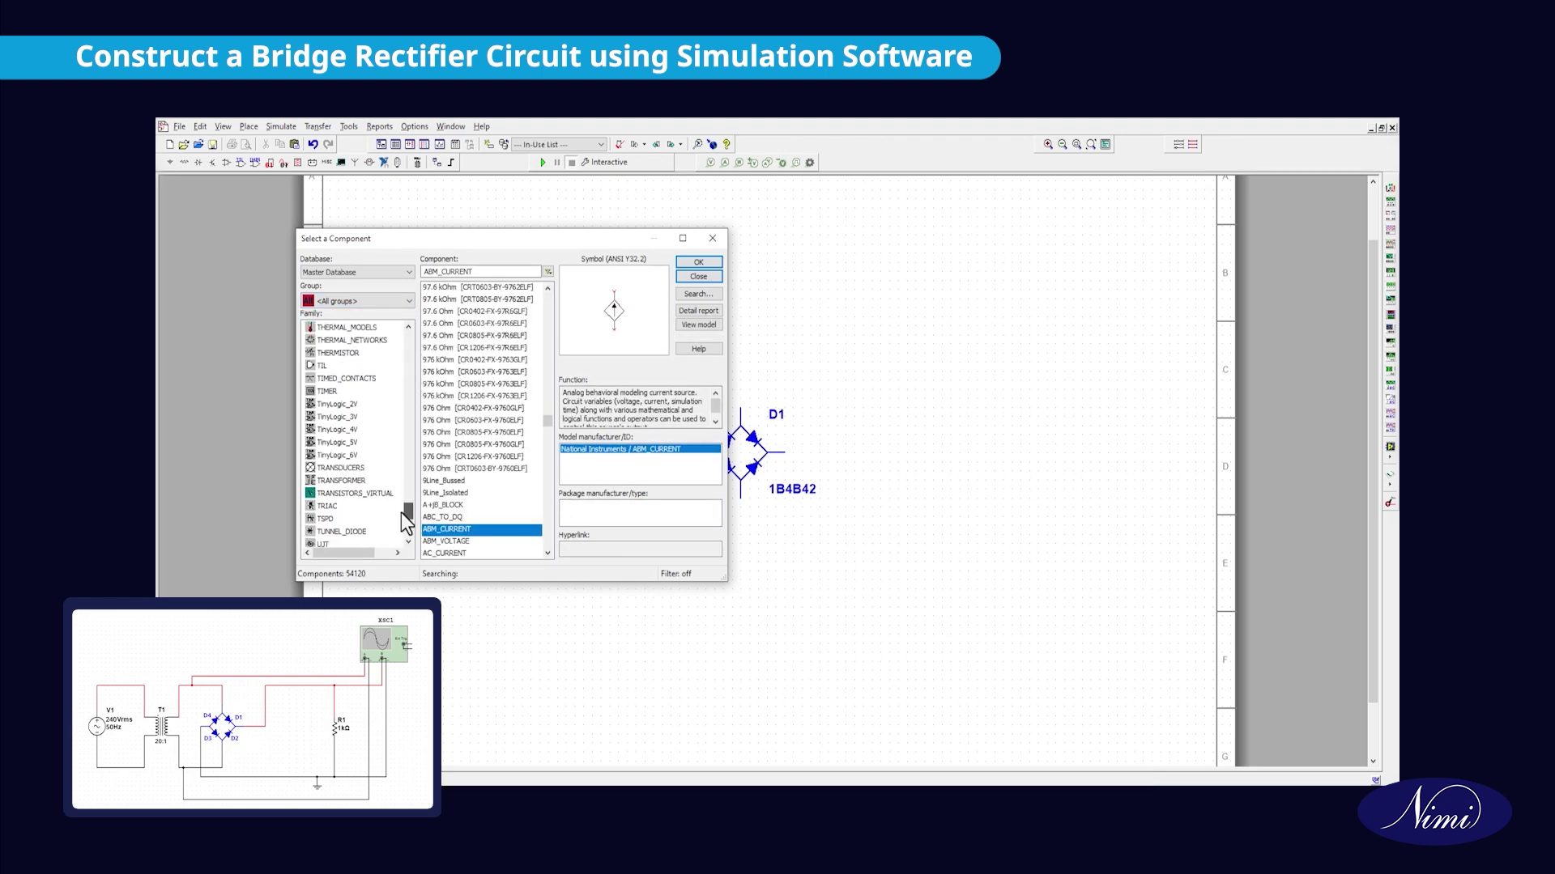
{"action": "left_click", "coordinate": [360, 481]}
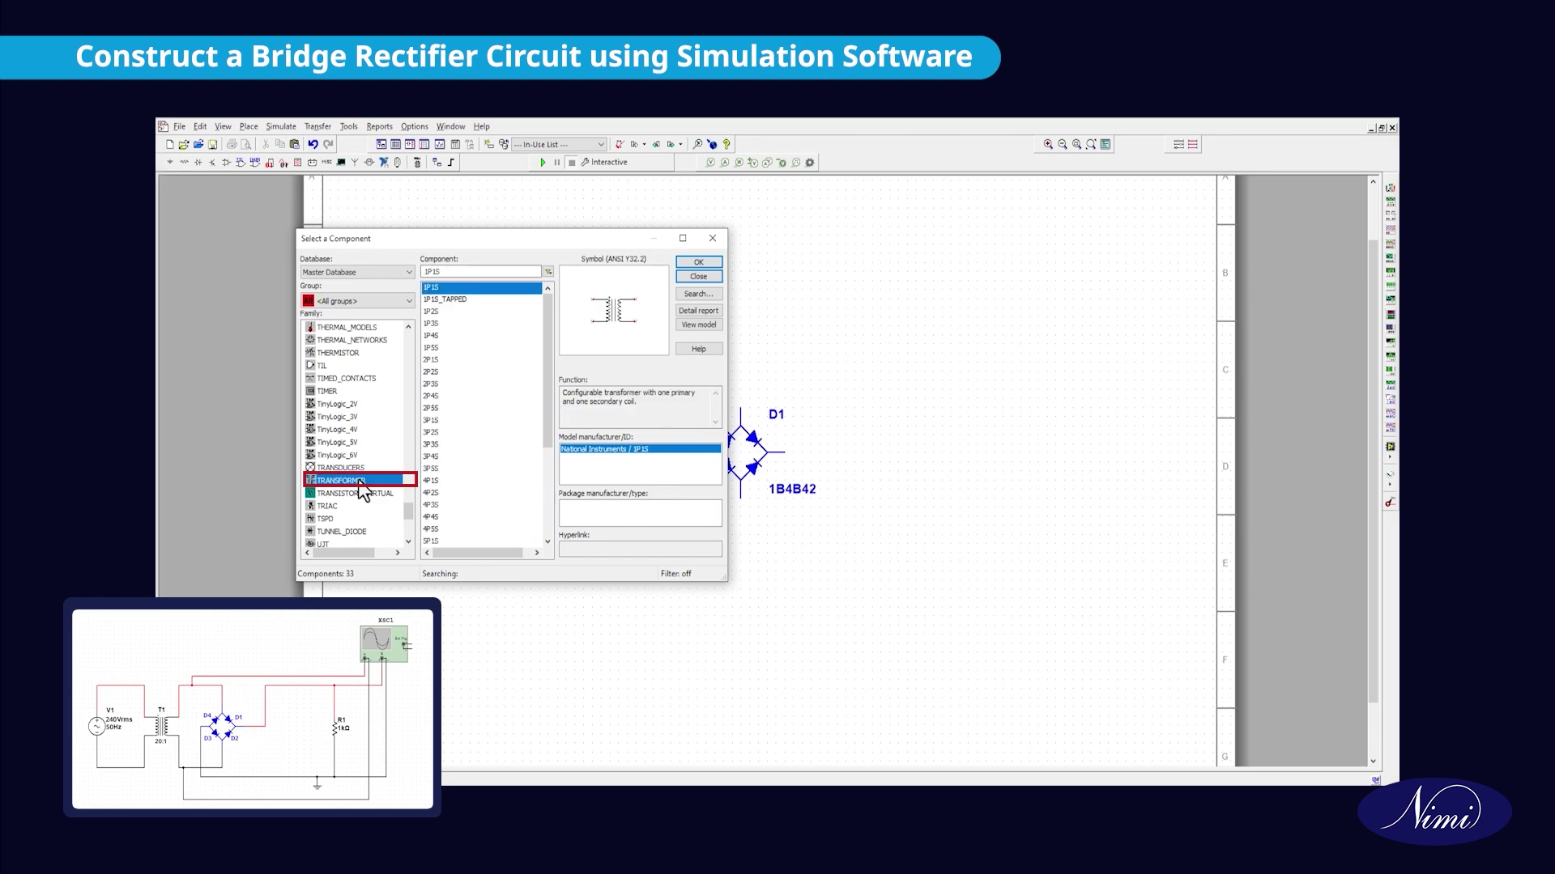
{"action": "left_click", "coordinate": [698, 262]}
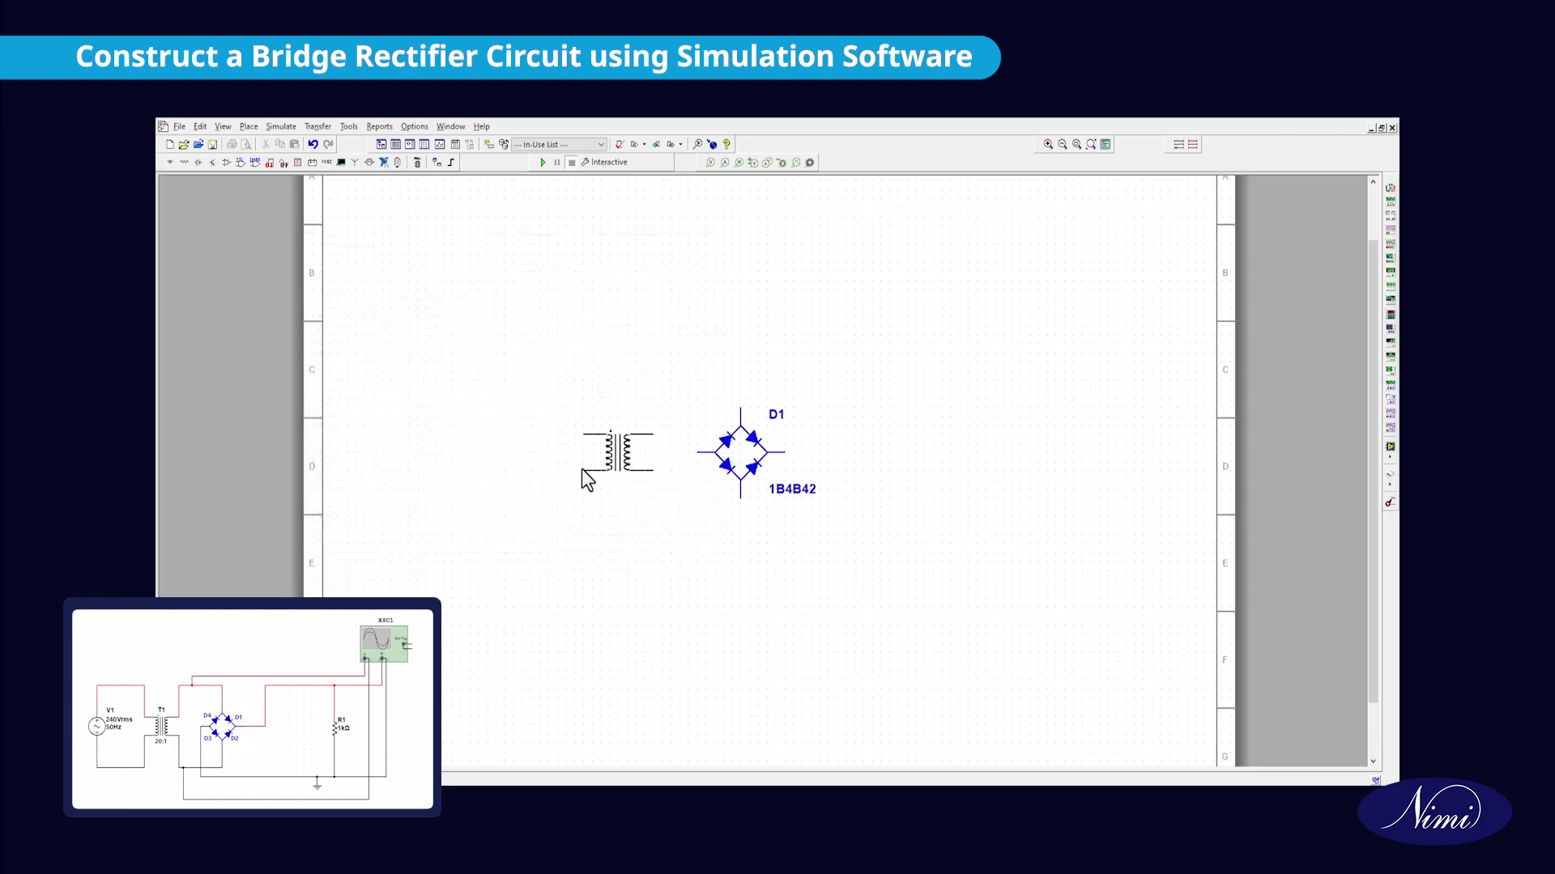
{"action": "left_click", "coordinate": [582, 468]}
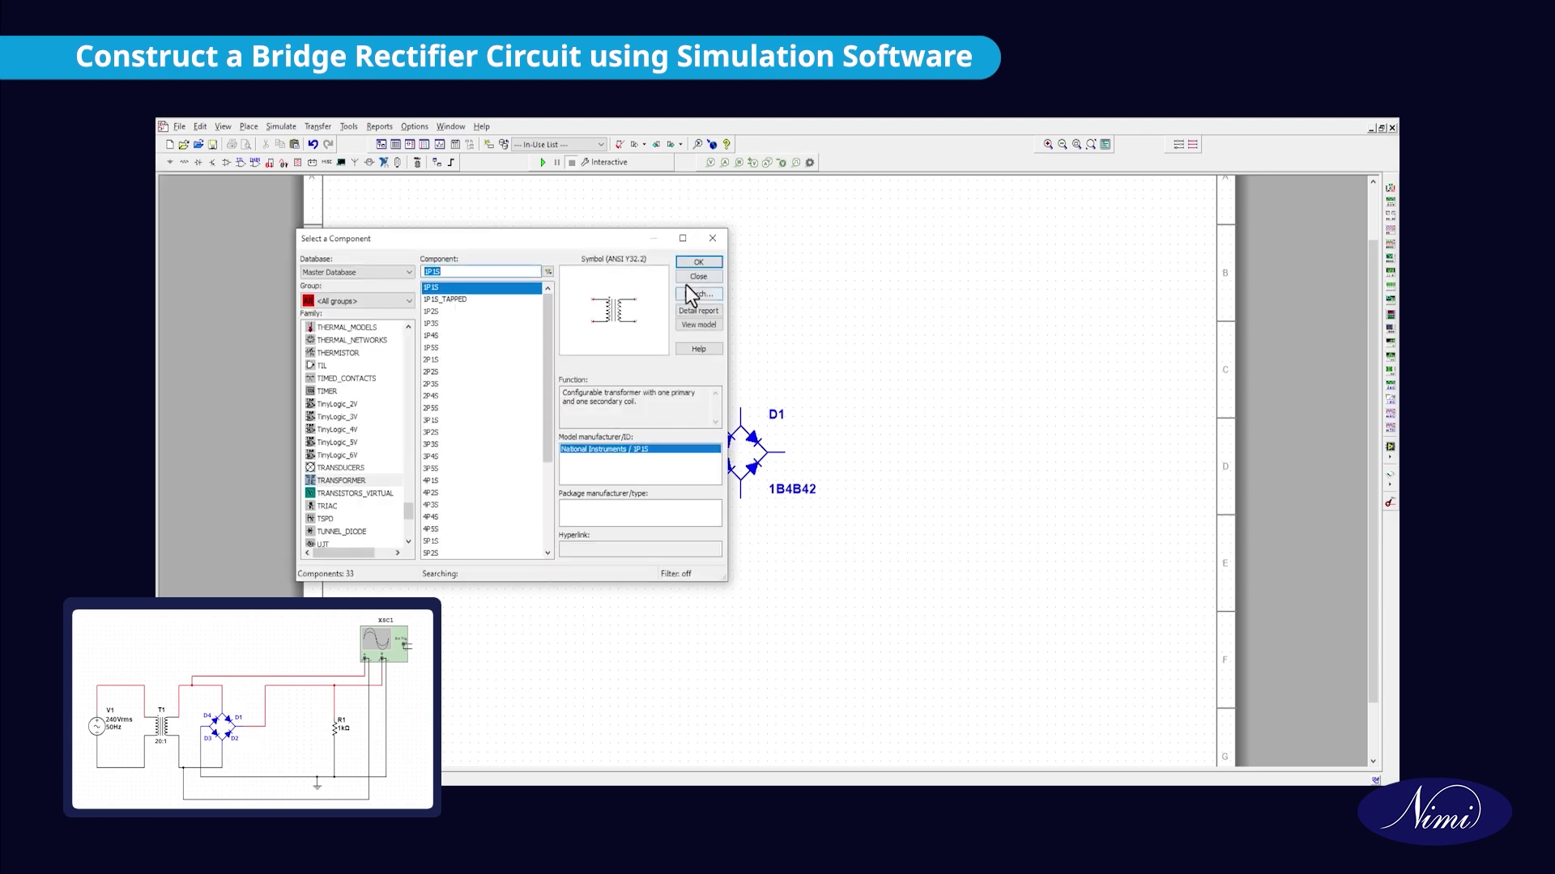
{"action": "left_click", "coordinate": [688, 279]}
- Set the transformer's number of turns to 10 for primary coil 1 and 1 for secondary coil 1
{"action": "right_click", "coordinate": [618, 468]}
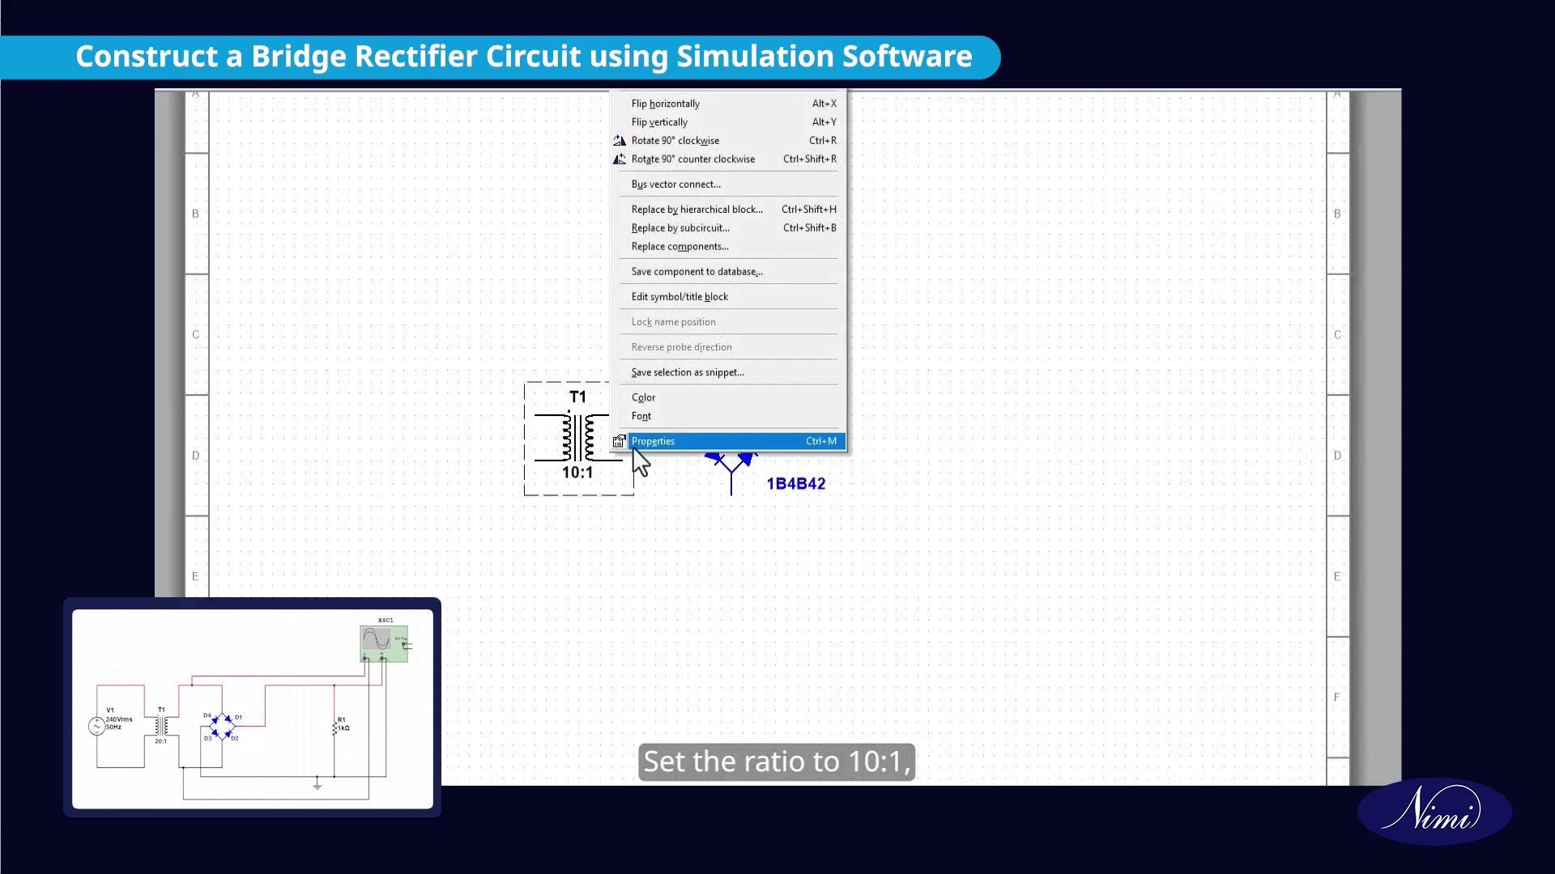
{"action": "left_click", "coordinate": [634, 450]}
{"action": "left_click", "coordinate": [766, 373]}
{"action": "left_click", "coordinate": [756, 382]}
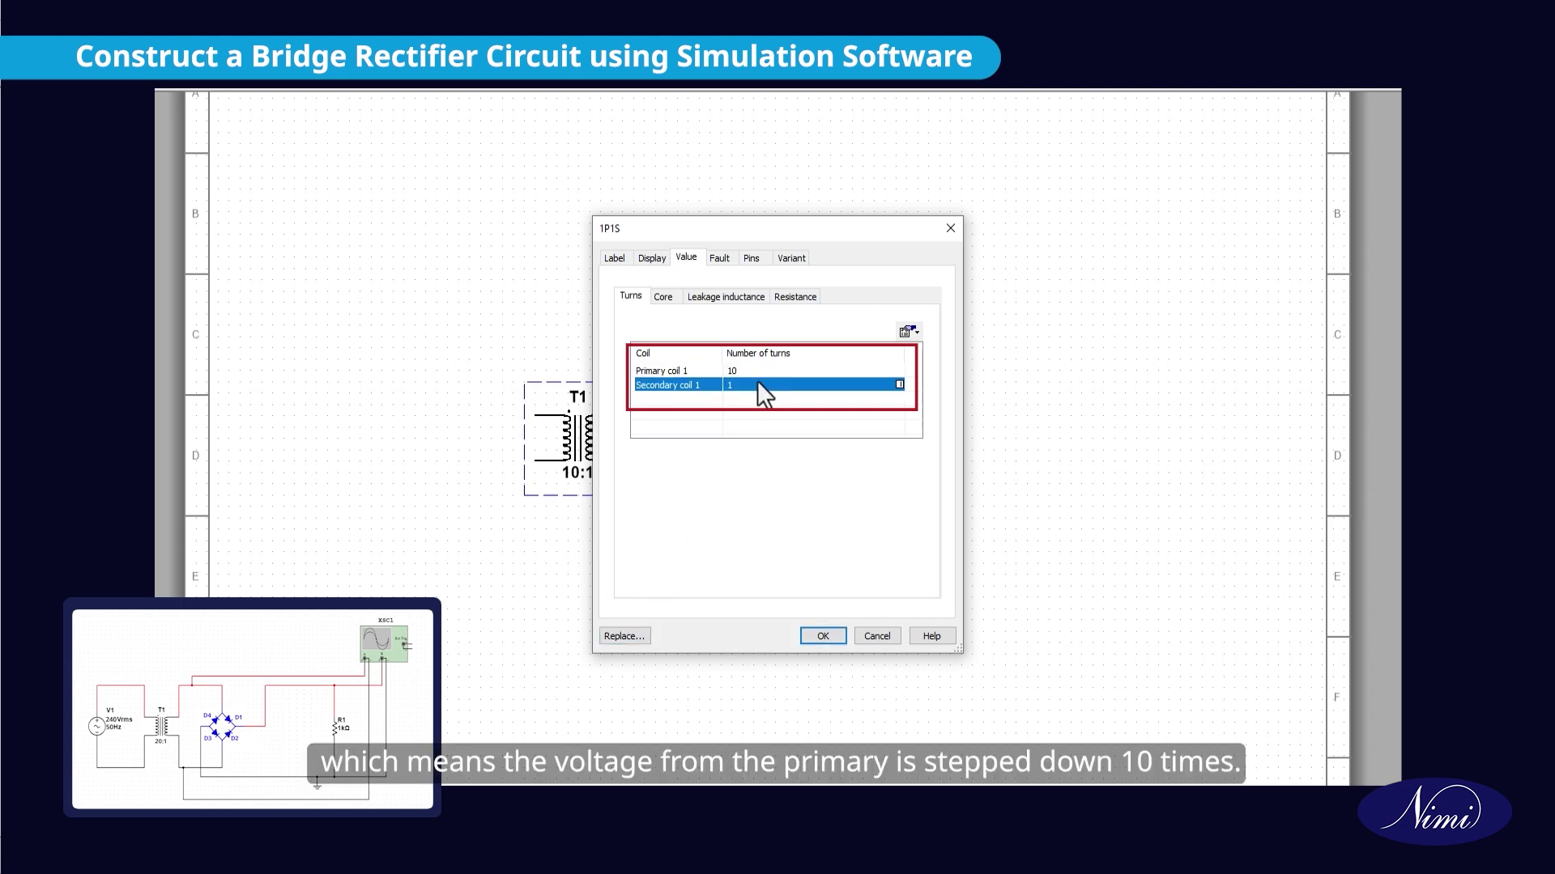
{"action": "left_click", "coordinate": [812, 637]}
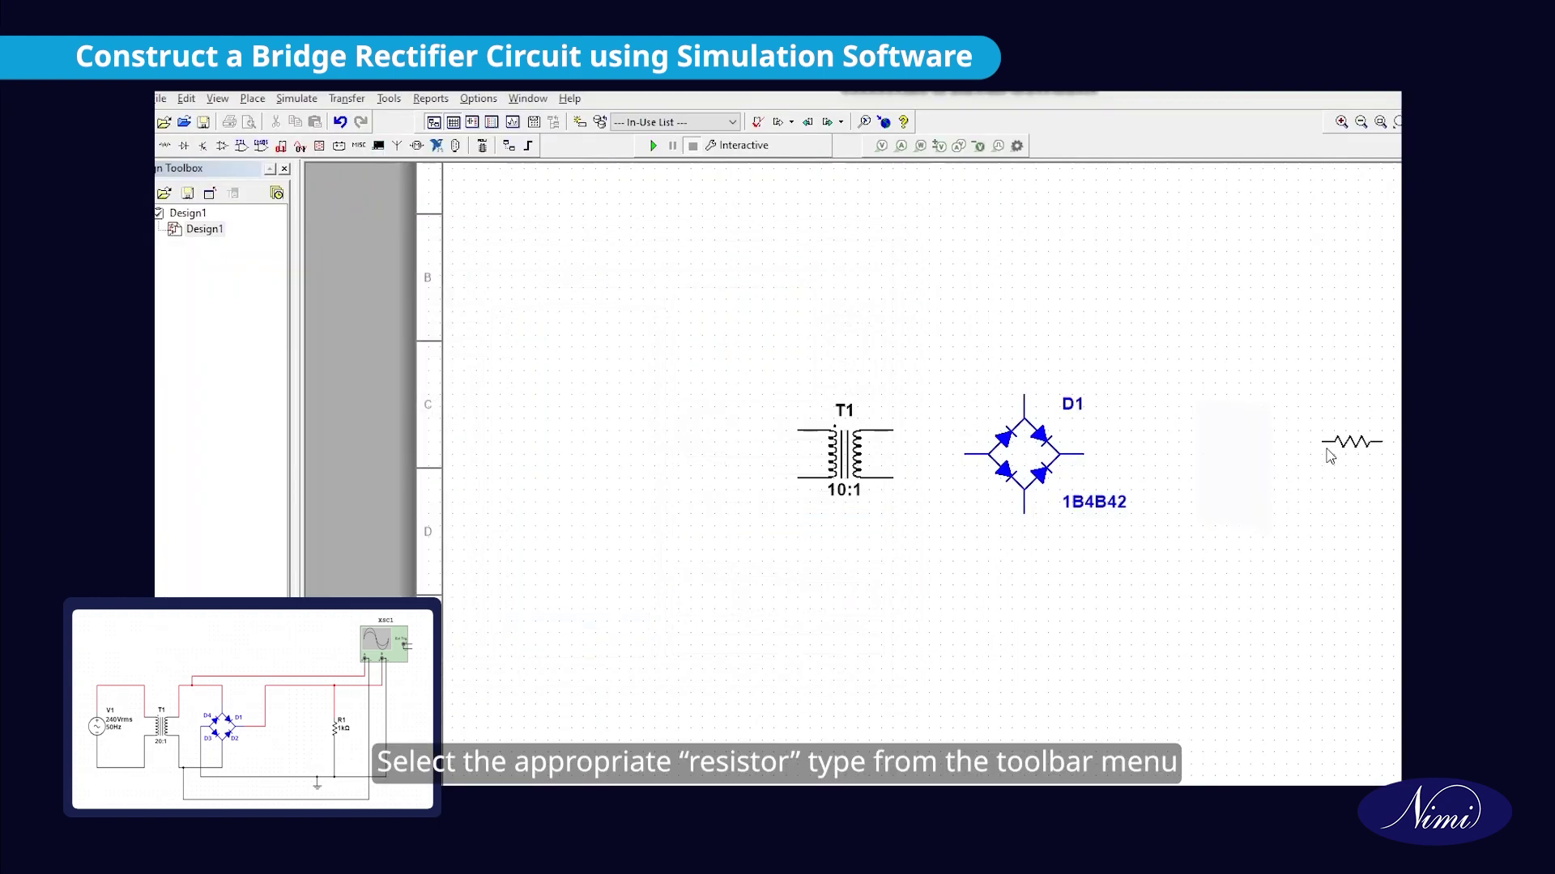
- Place a 1 kΩ resistor to the right of the bridge rectifier and confirm its properties
{"action": "left_click", "coordinate": [1328, 456]}
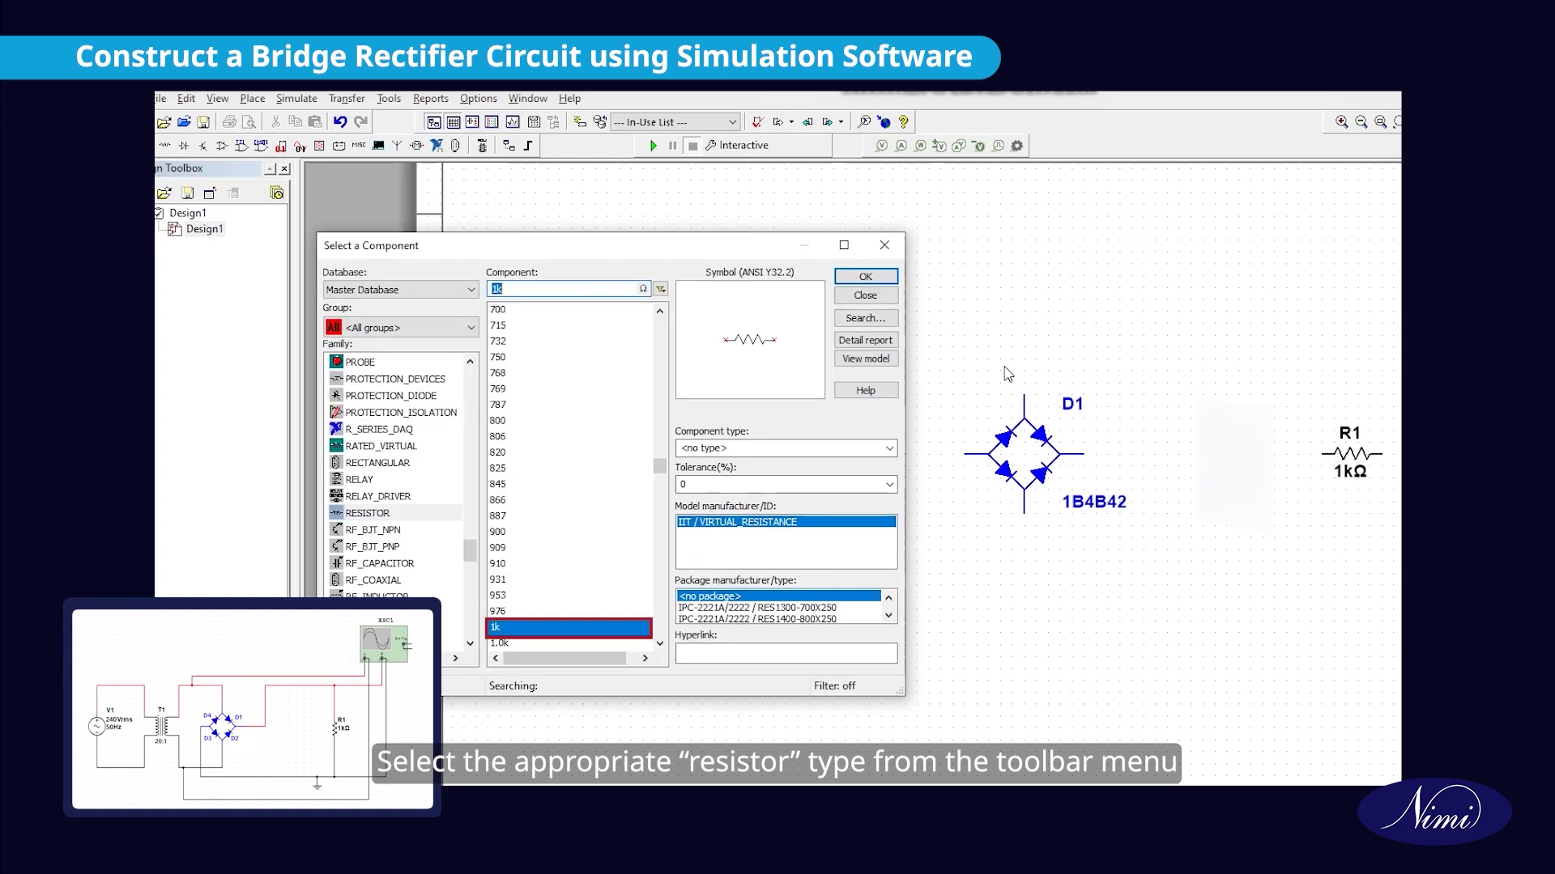
{"action": "left_click", "coordinate": [865, 294]}
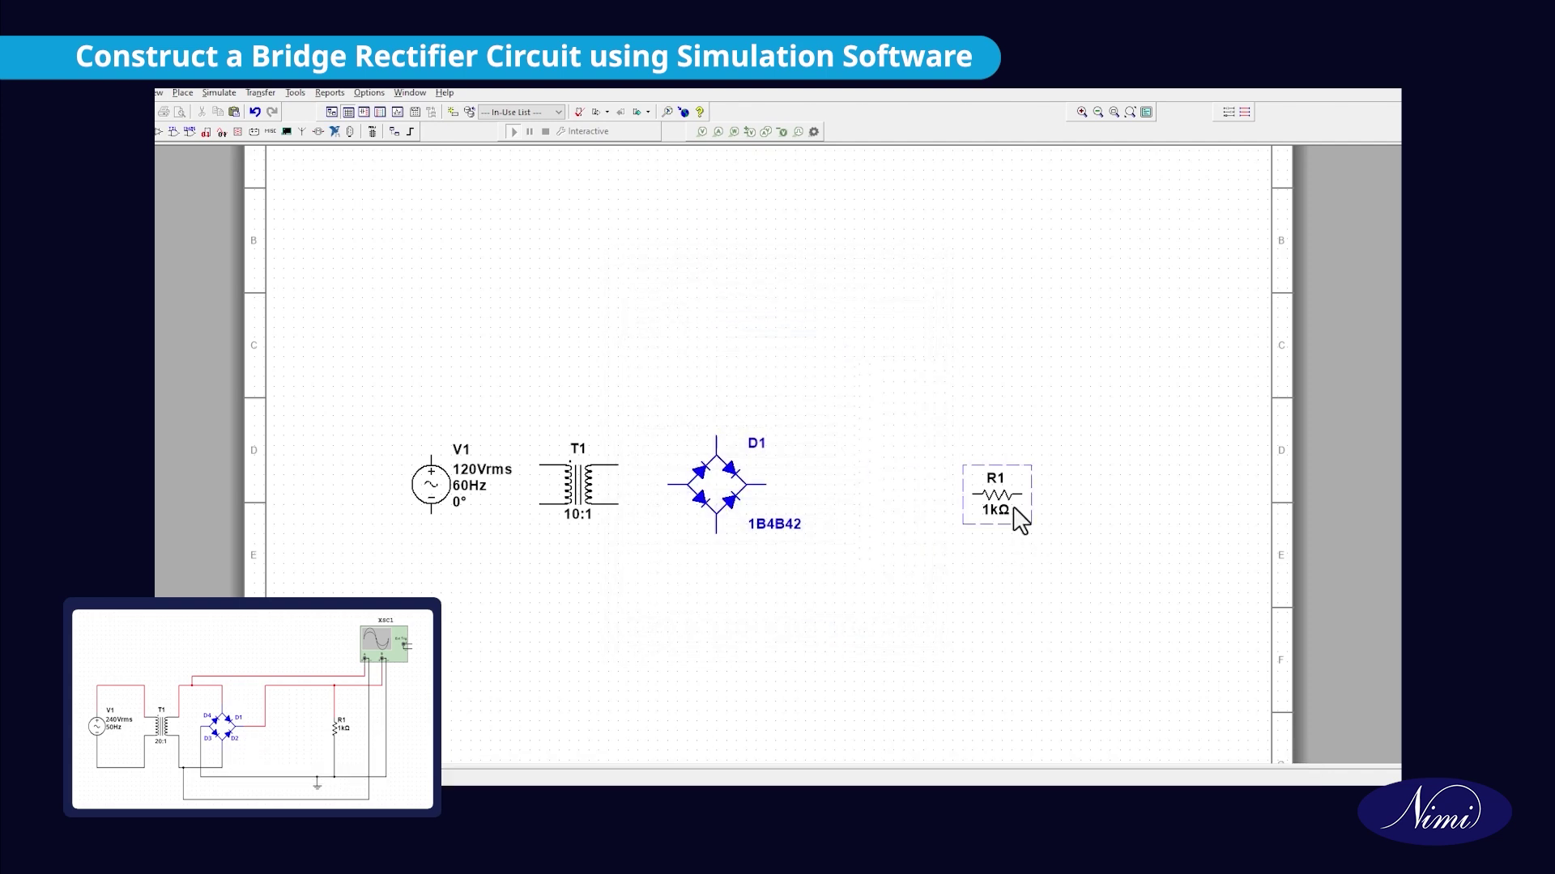
{"action": "double_click", "coordinate": [1019, 518]}
{"action": "left_click", "coordinate": [761, 321]}
{"action": "left_click", "coordinate": [819, 643]}
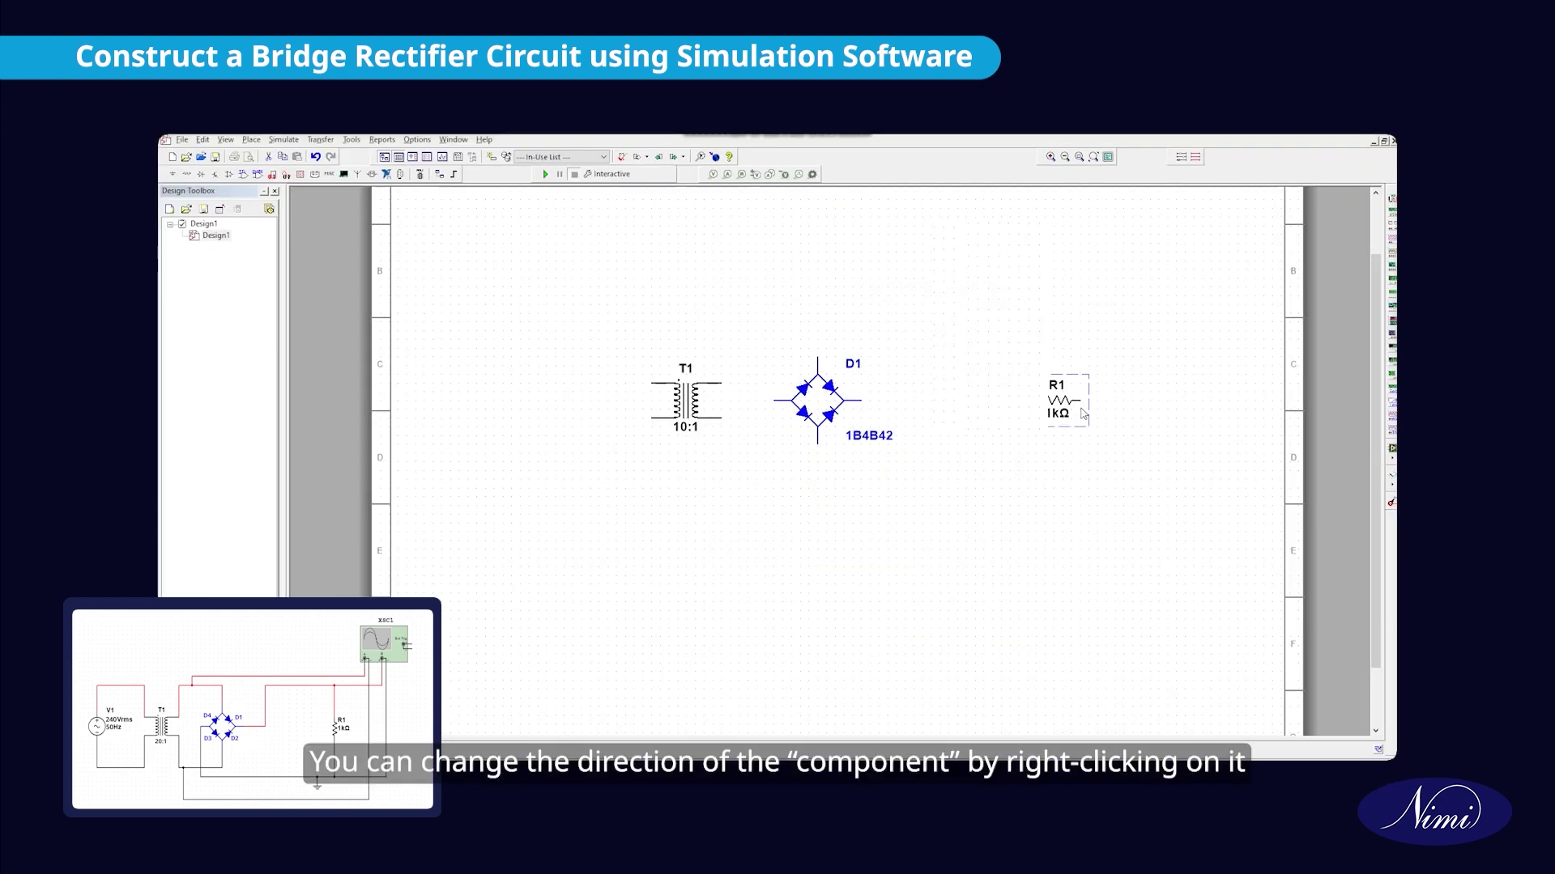
- Rotate resistor R1 90° counter clockwise so it stands vertically
{"action": "right_click", "coordinate": [1082, 413]}
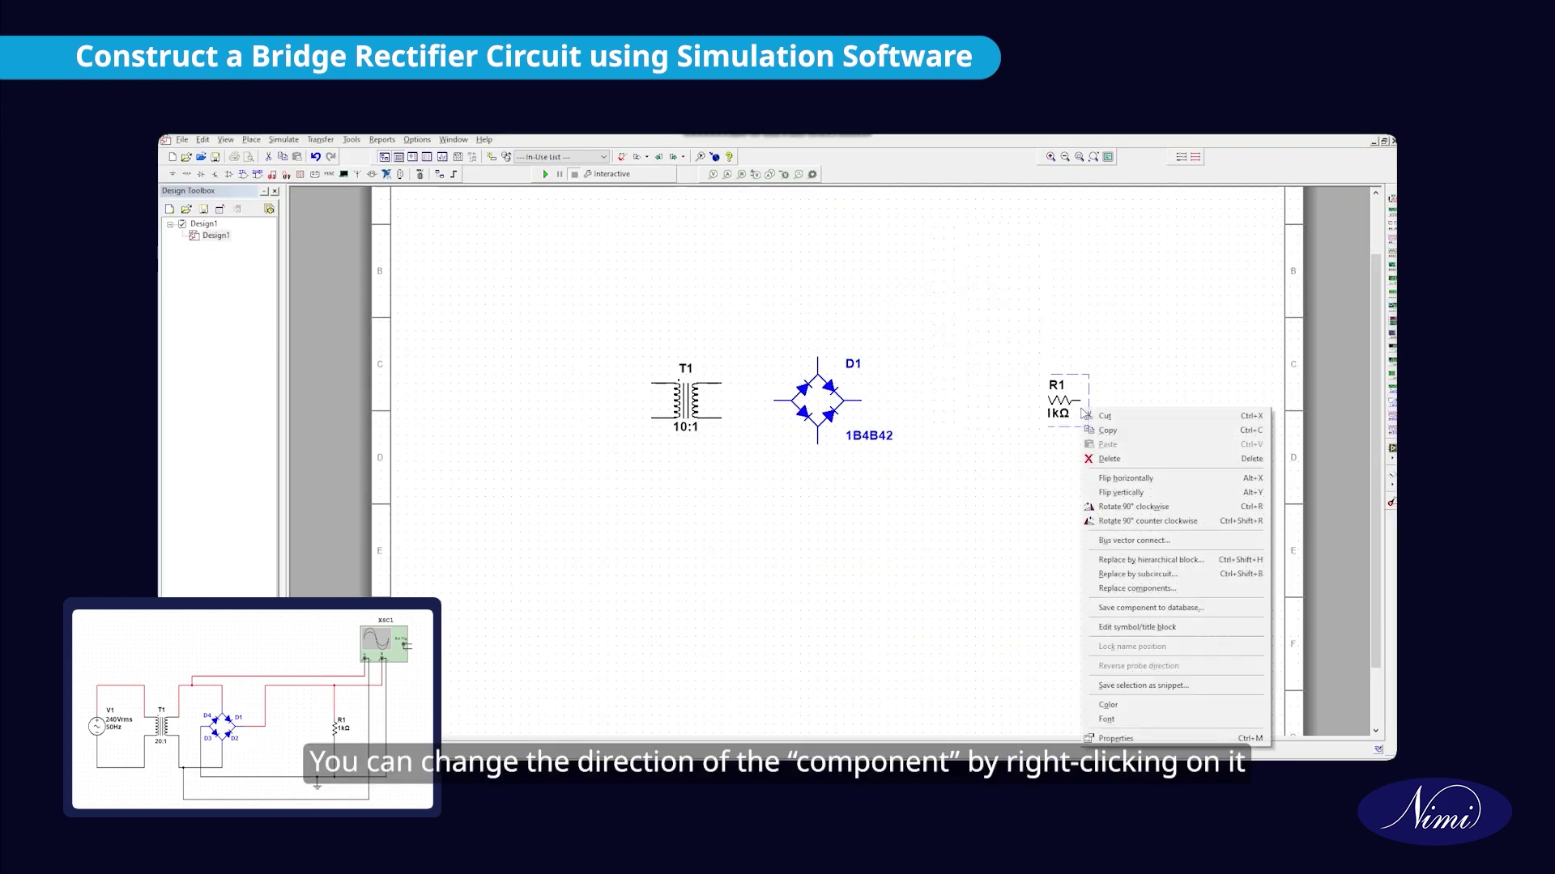
{"action": "left_click", "coordinate": [1127, 521]}
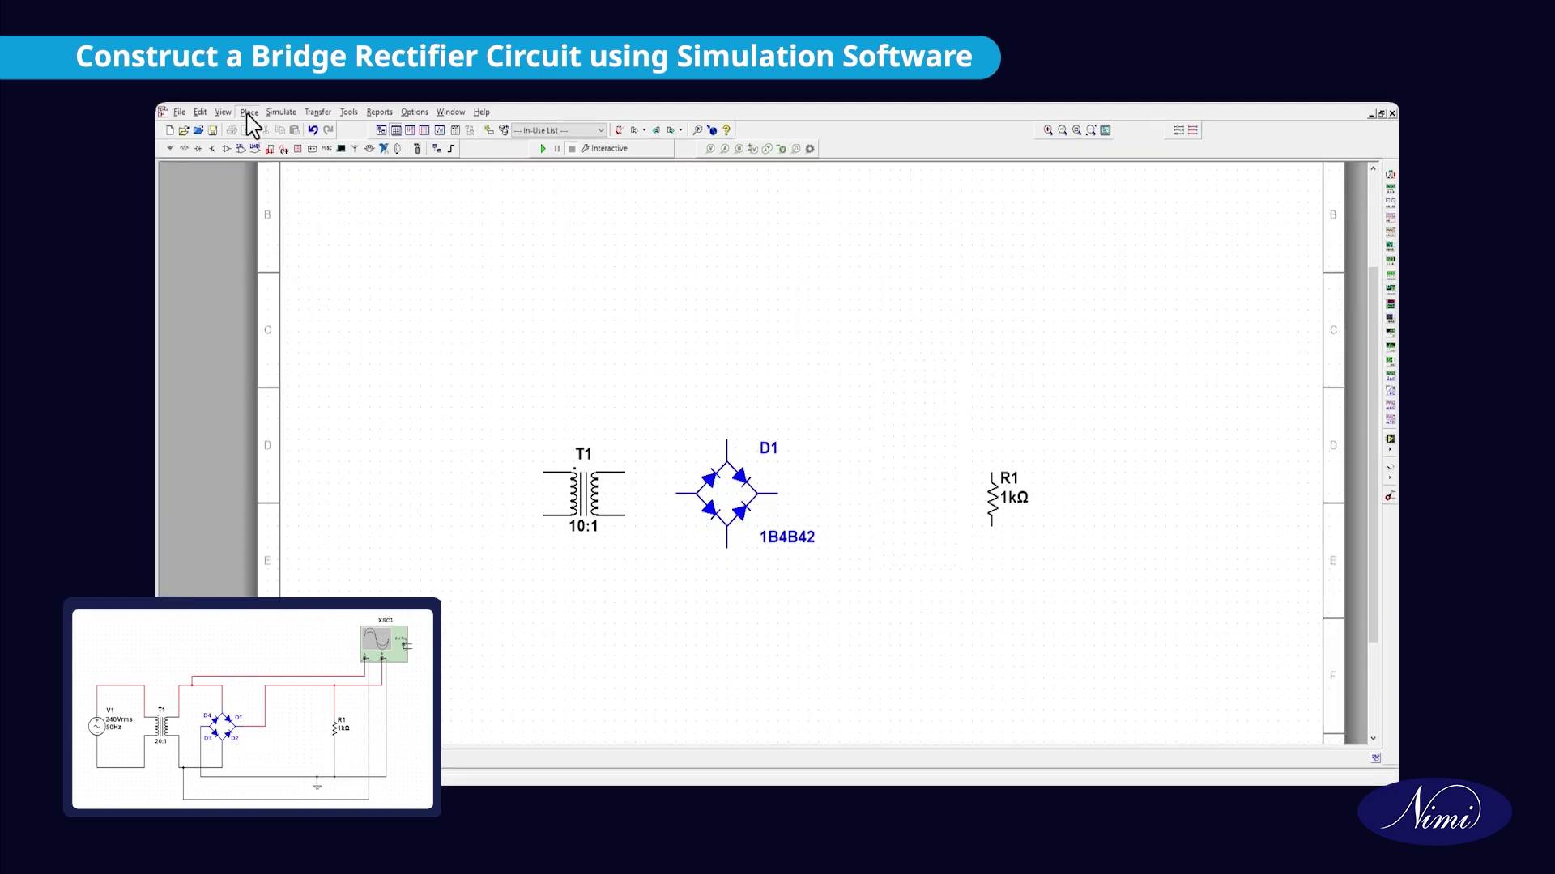
- Place the AC_POWER source from the POWER_SOURCES family of the Sources group to the left of the transformer
{"action": "left_click", "coordinate": [250, 112]}
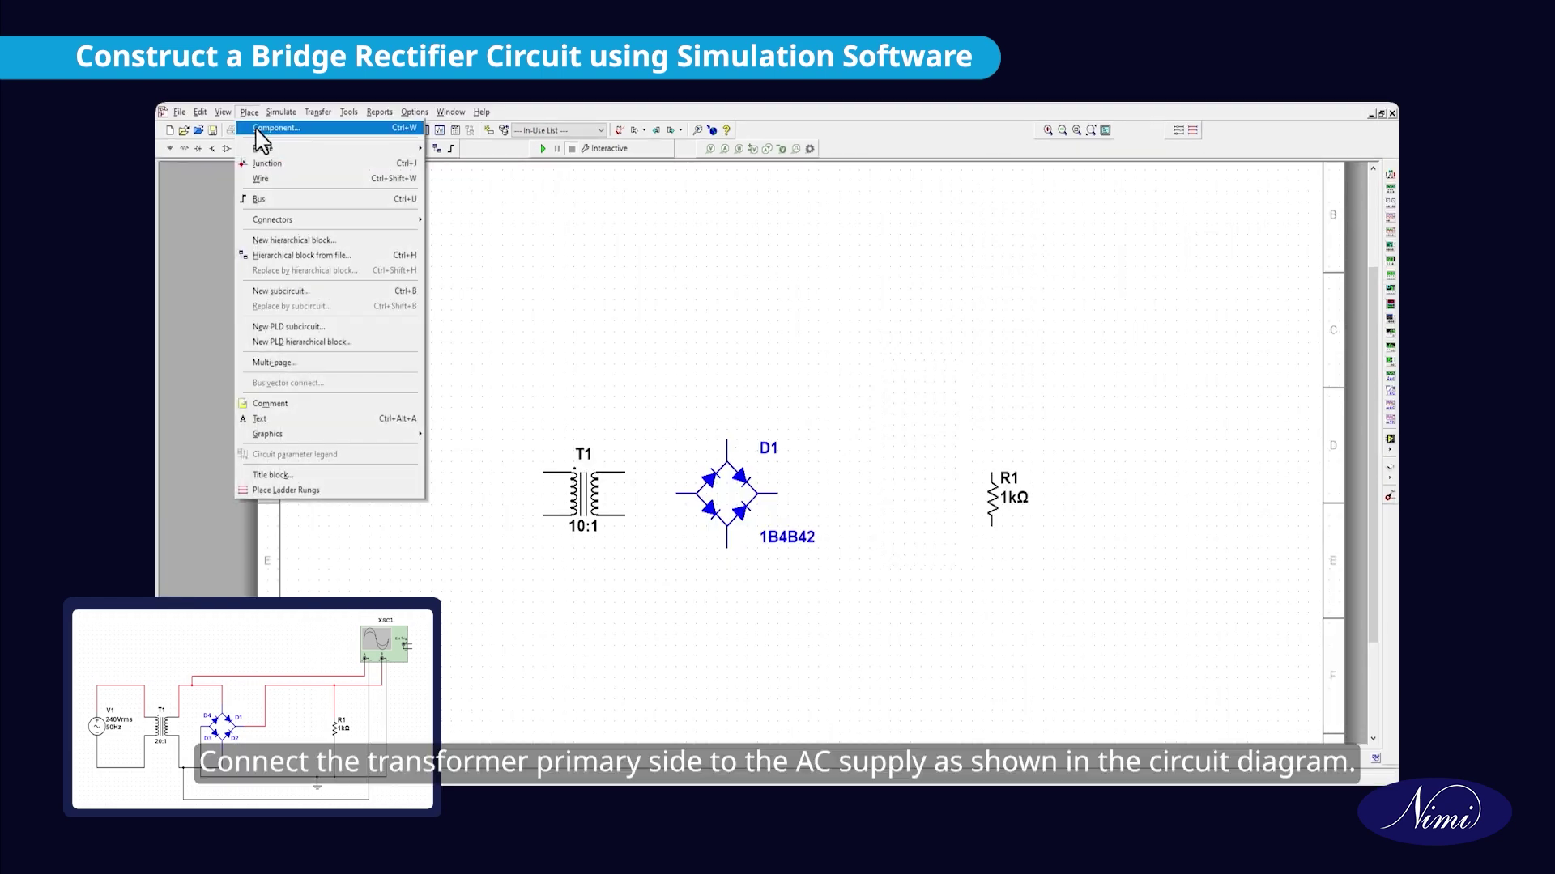
{"action": "left_click", "coordinate": [261, 129]}
{"action": "left_click", "coordinate": [358, 290]}
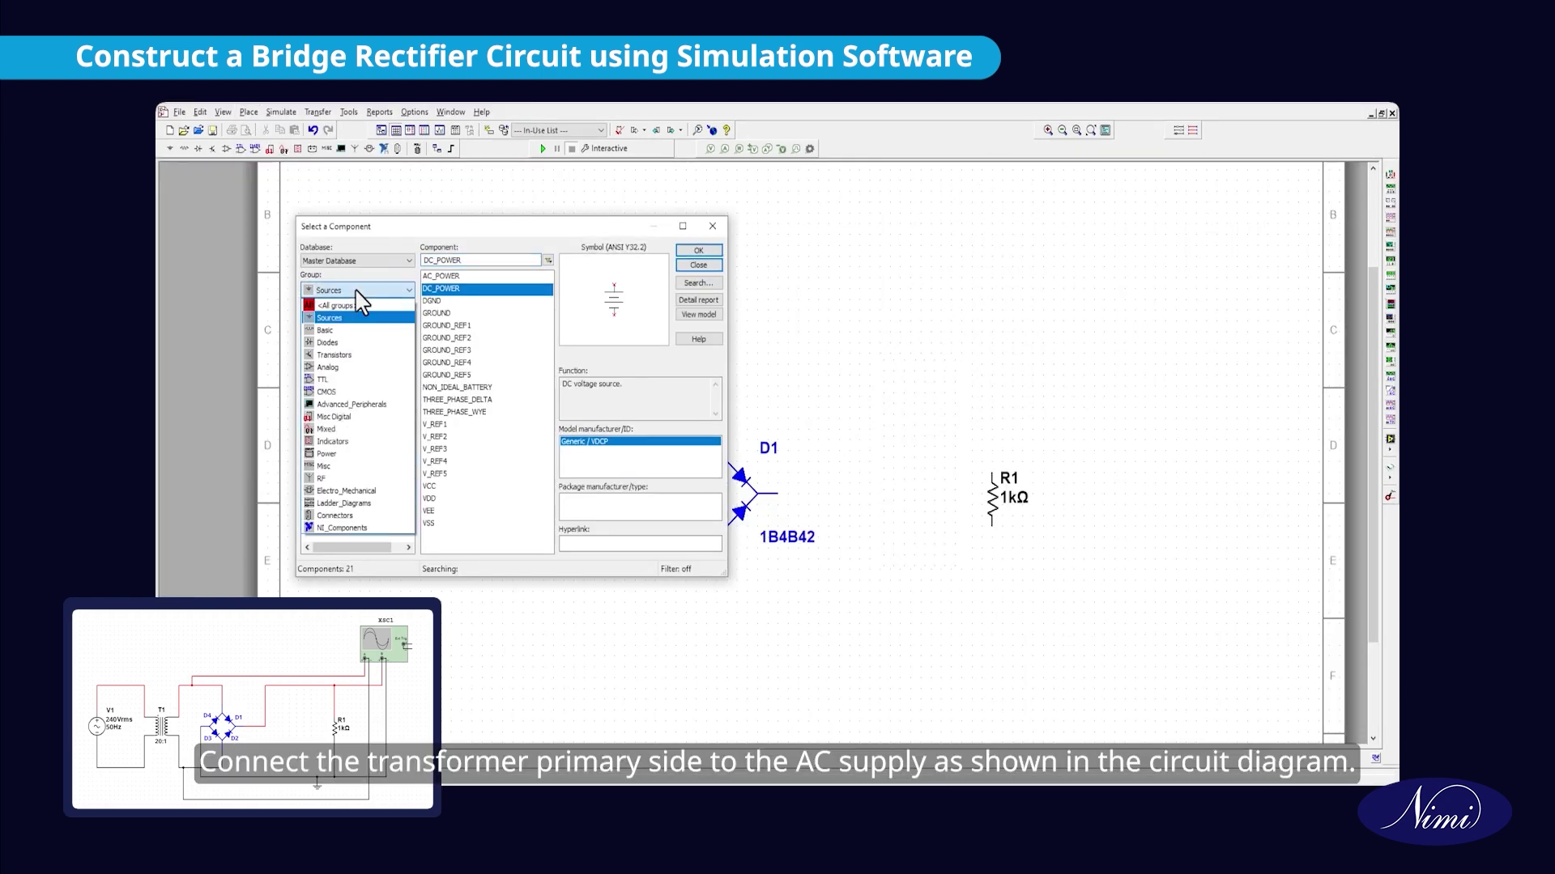
{"action": "left_click", "coordinate": [348, 317]}
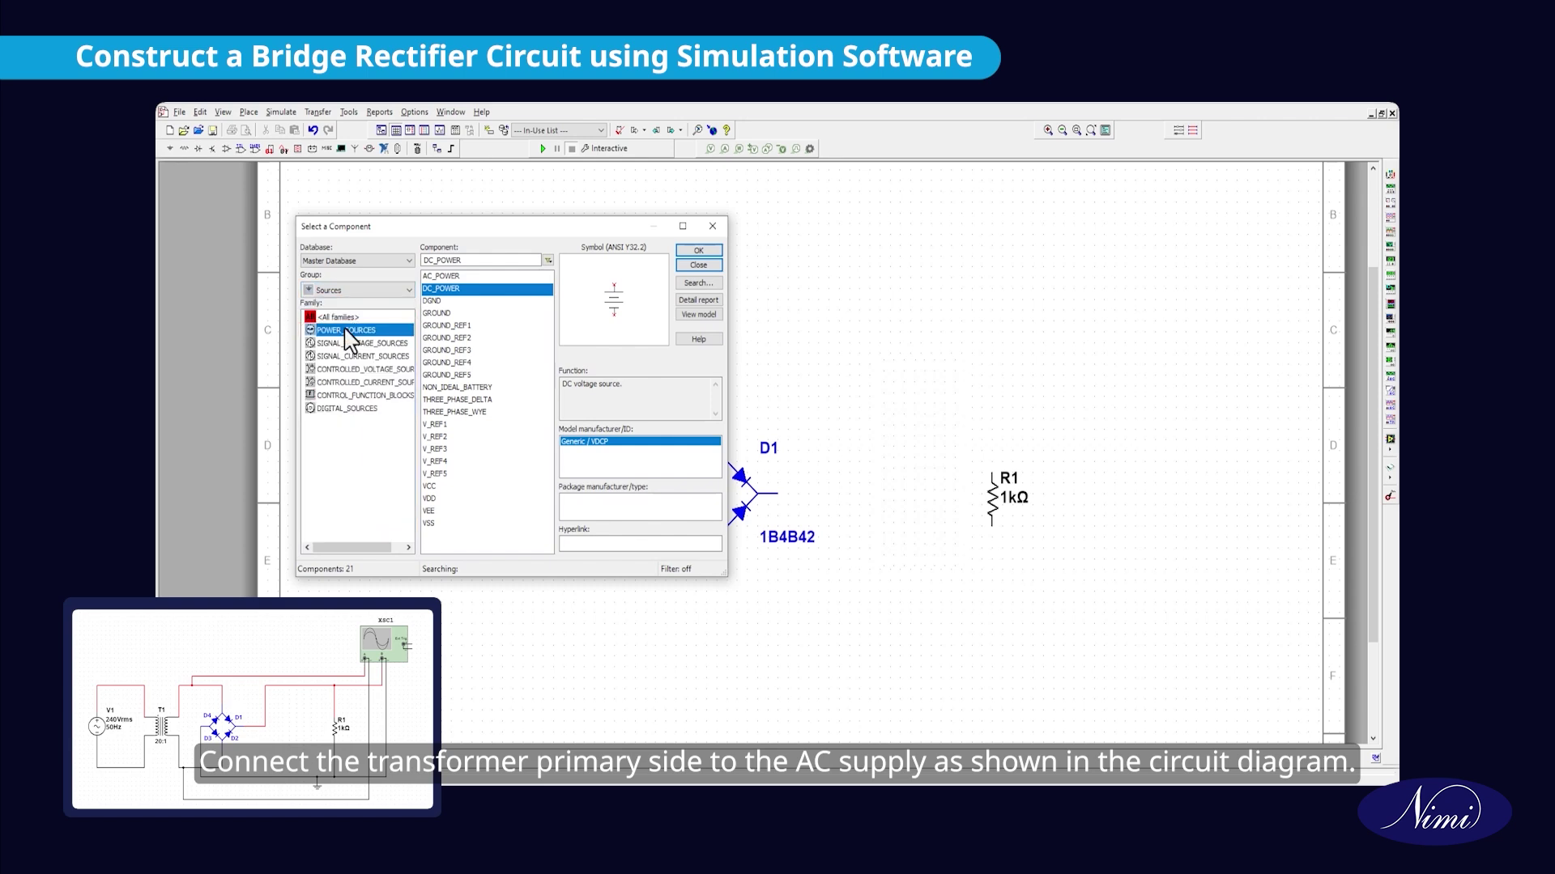
{"action": "left_click", "coordinate": [441, 276]}
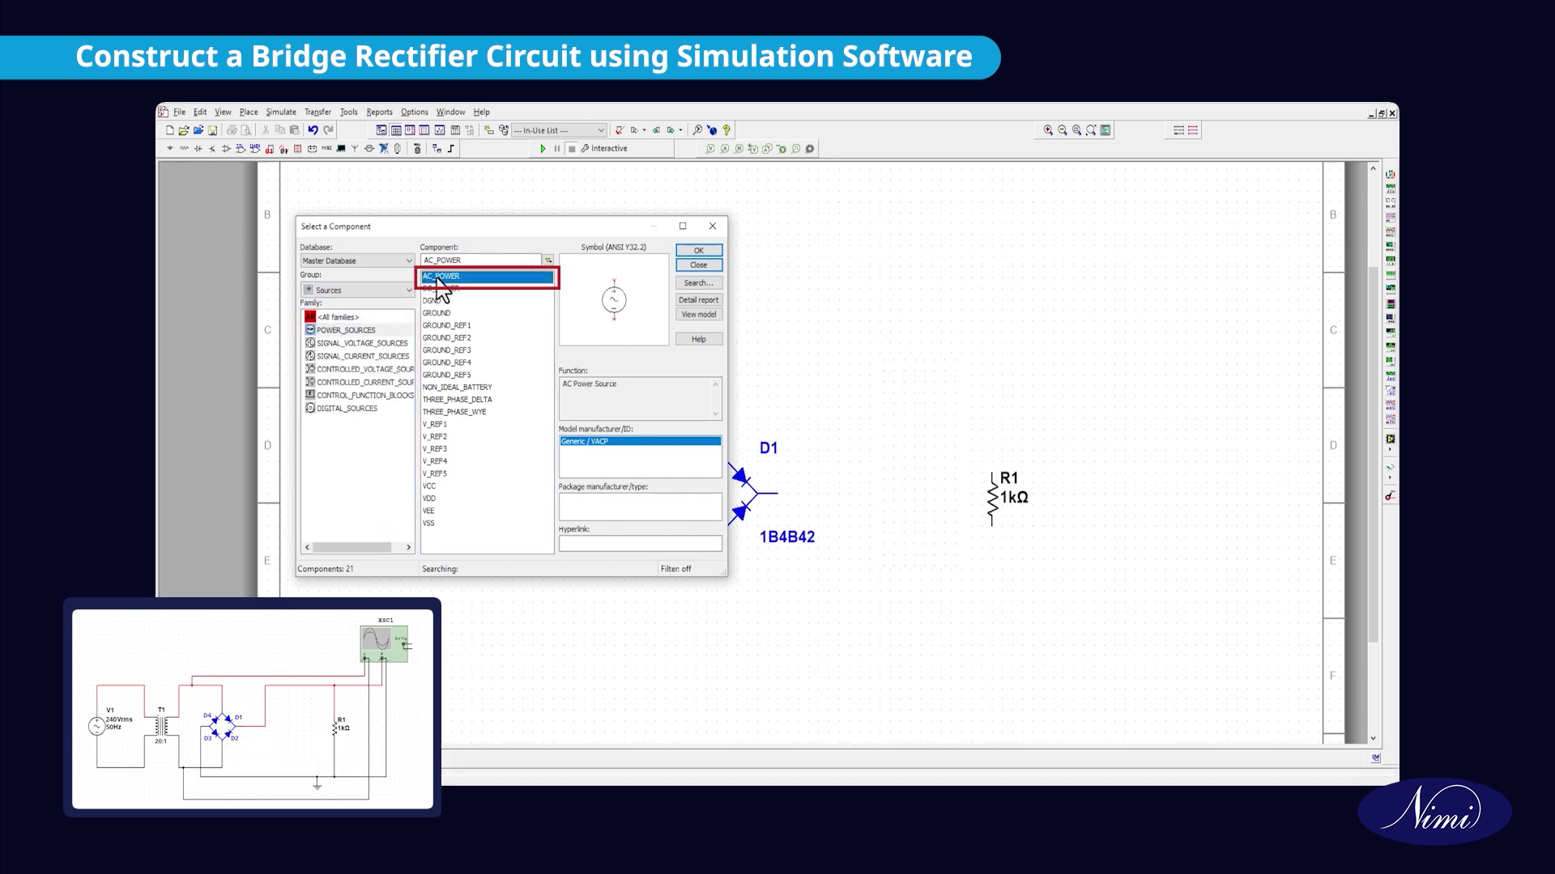
{"action": "left_click", "coordinate": [698, 251]}
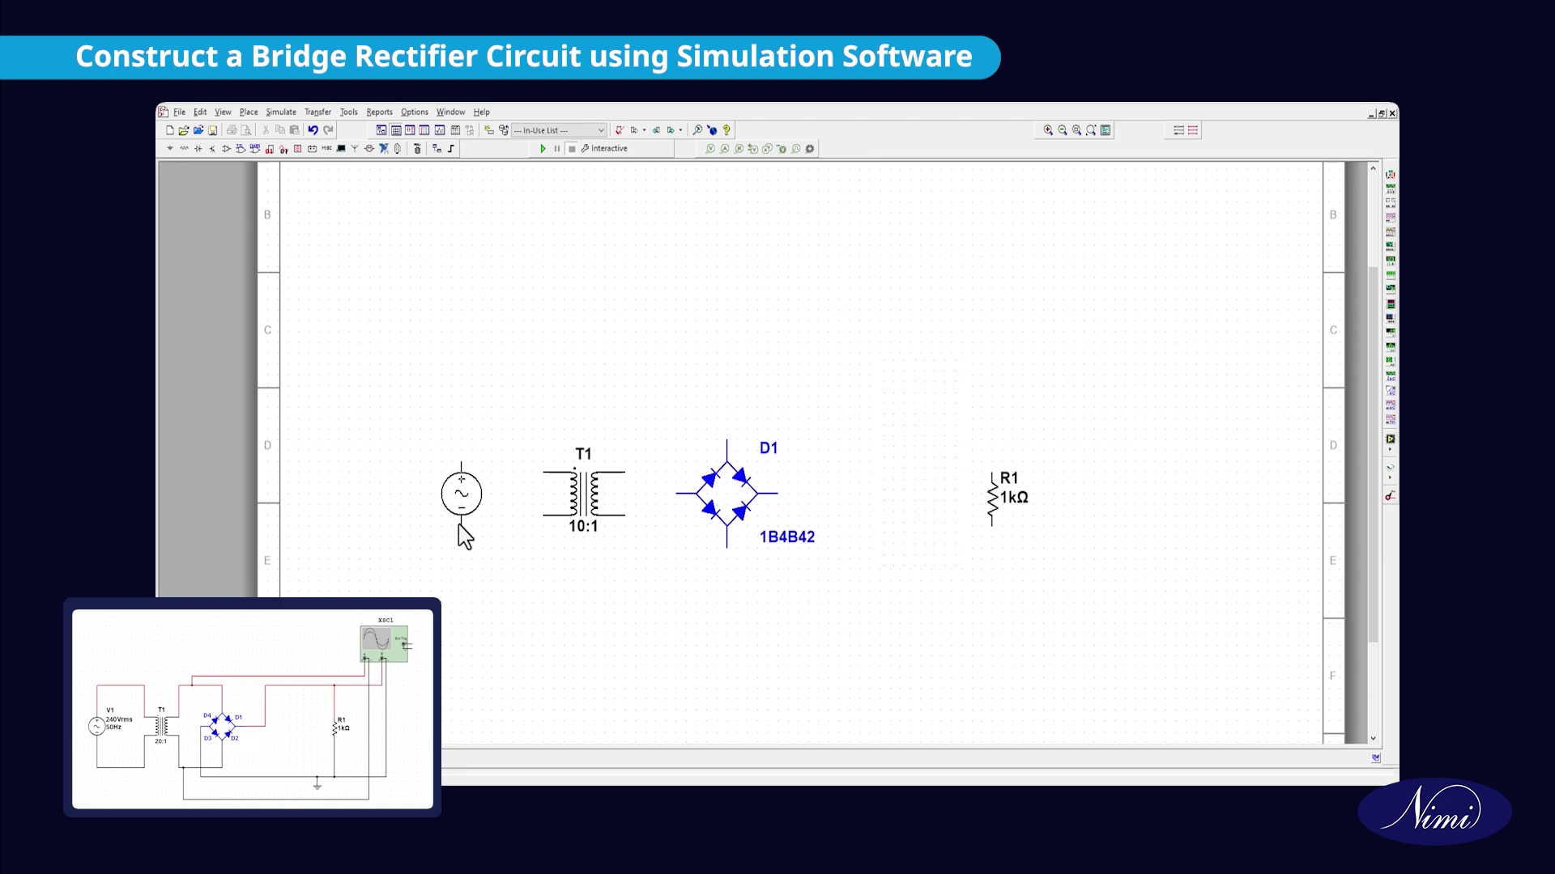
{"action": "left_click", "coordinate": [461, 510]}
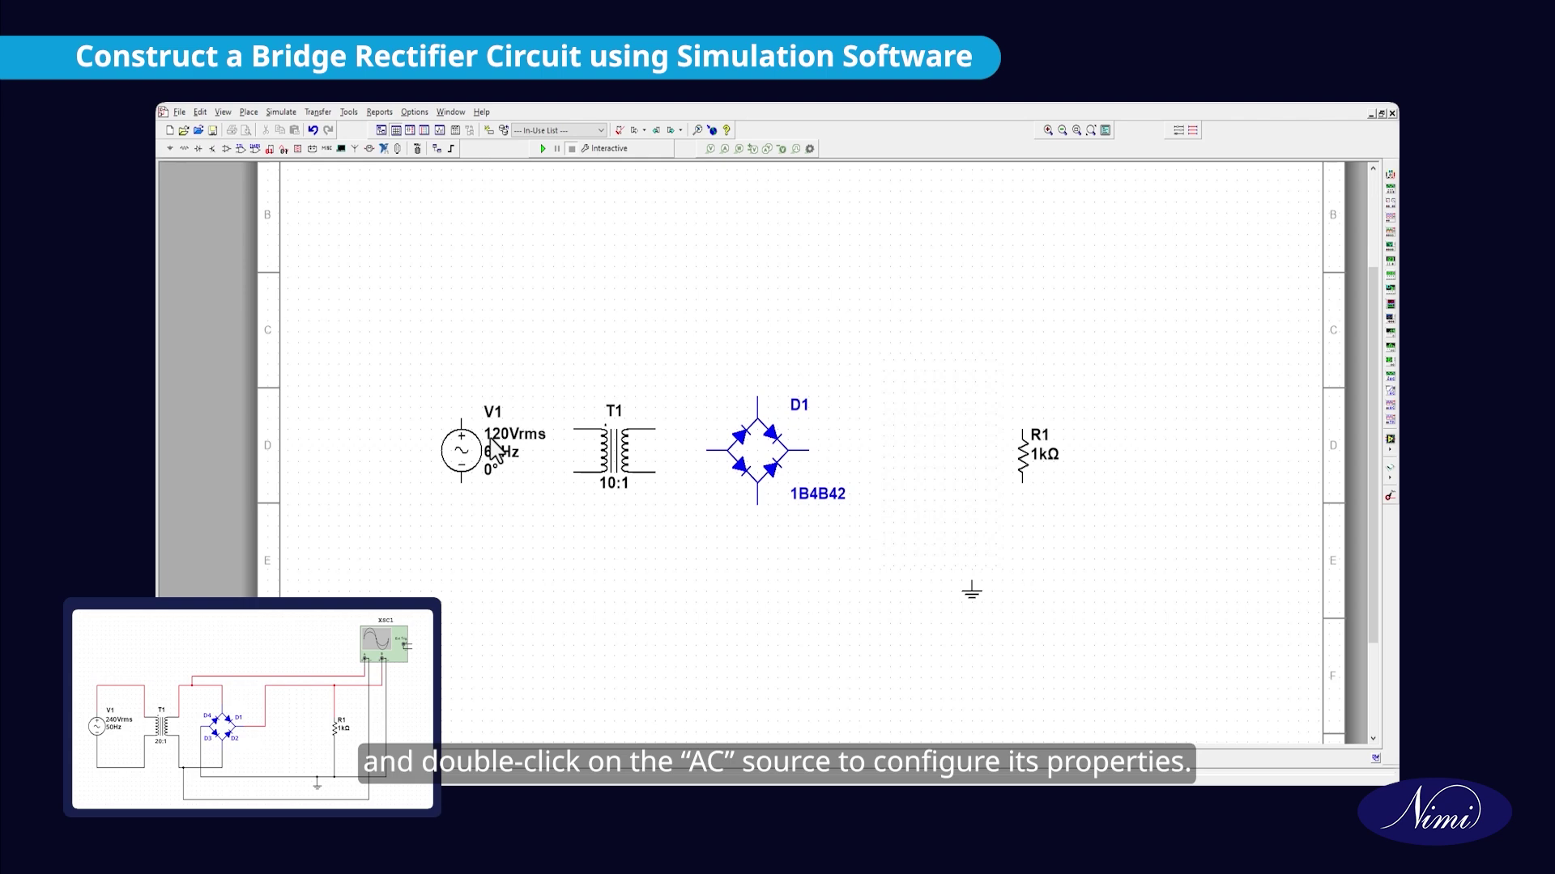
- Review the AC source's RMS voltage and frequency in its value properties and accept them
{"action": "double_click", "coordinate": [494, 447]}
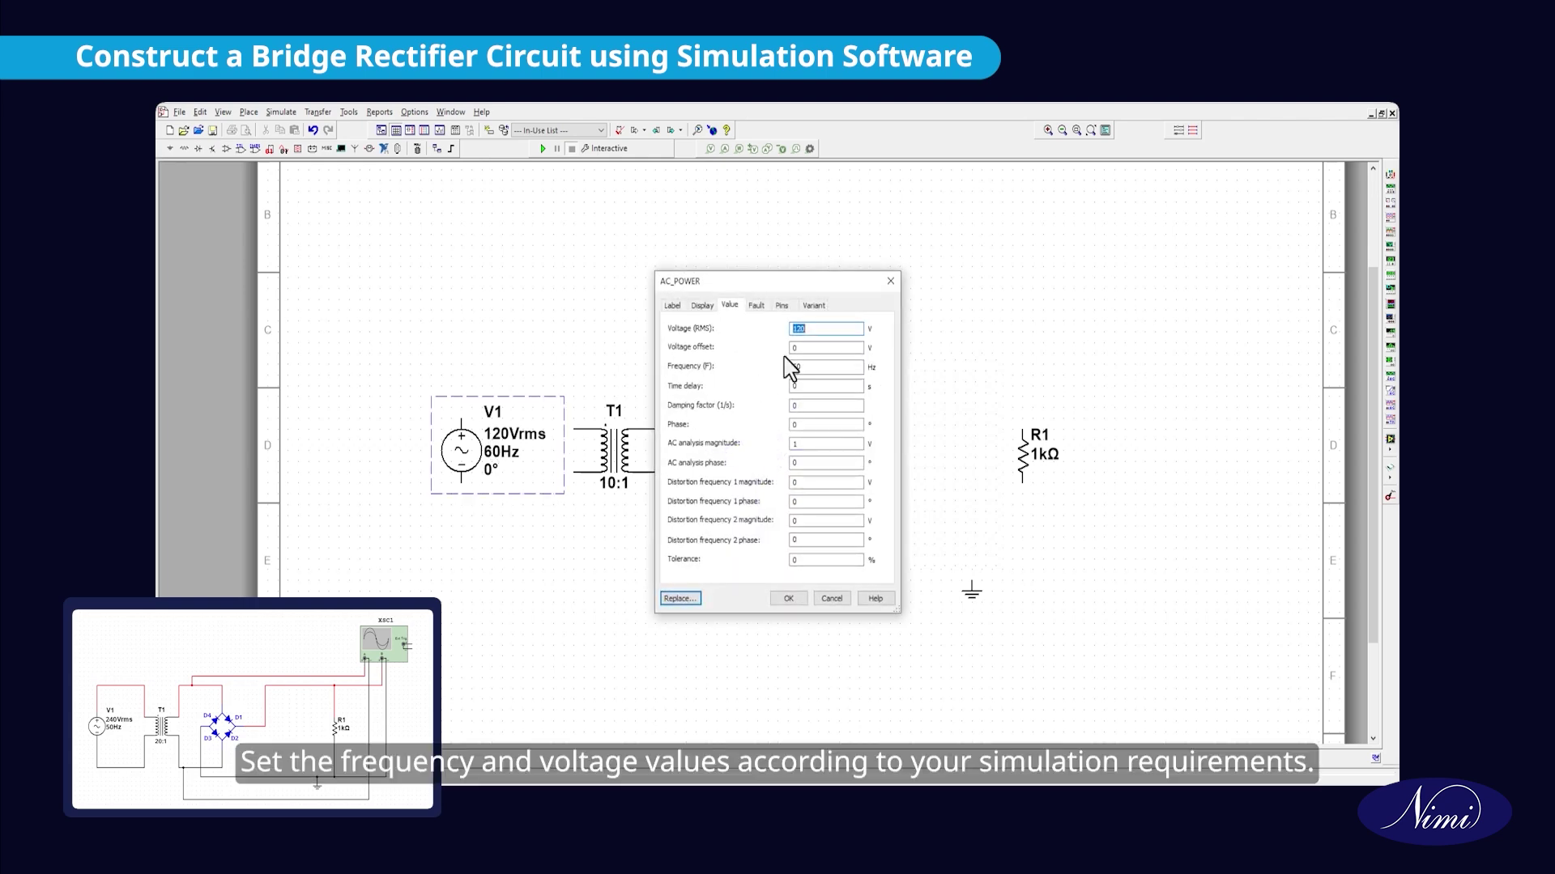
{"action": "left_click", "coordinate": [820, 367]}
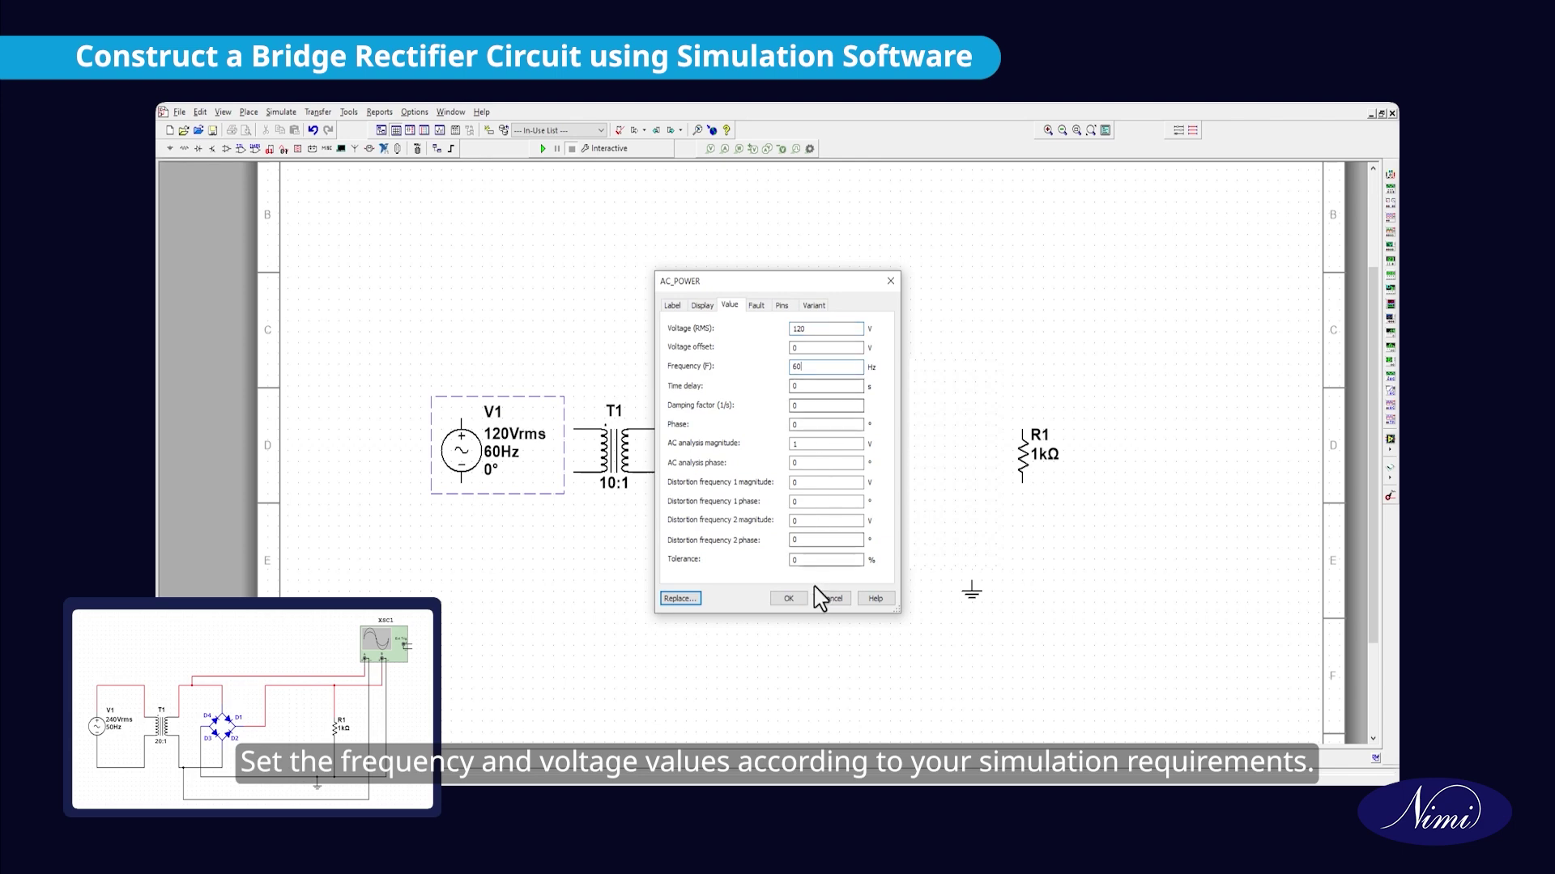
{"action": "left_click", "coordinate": [785, 599]}
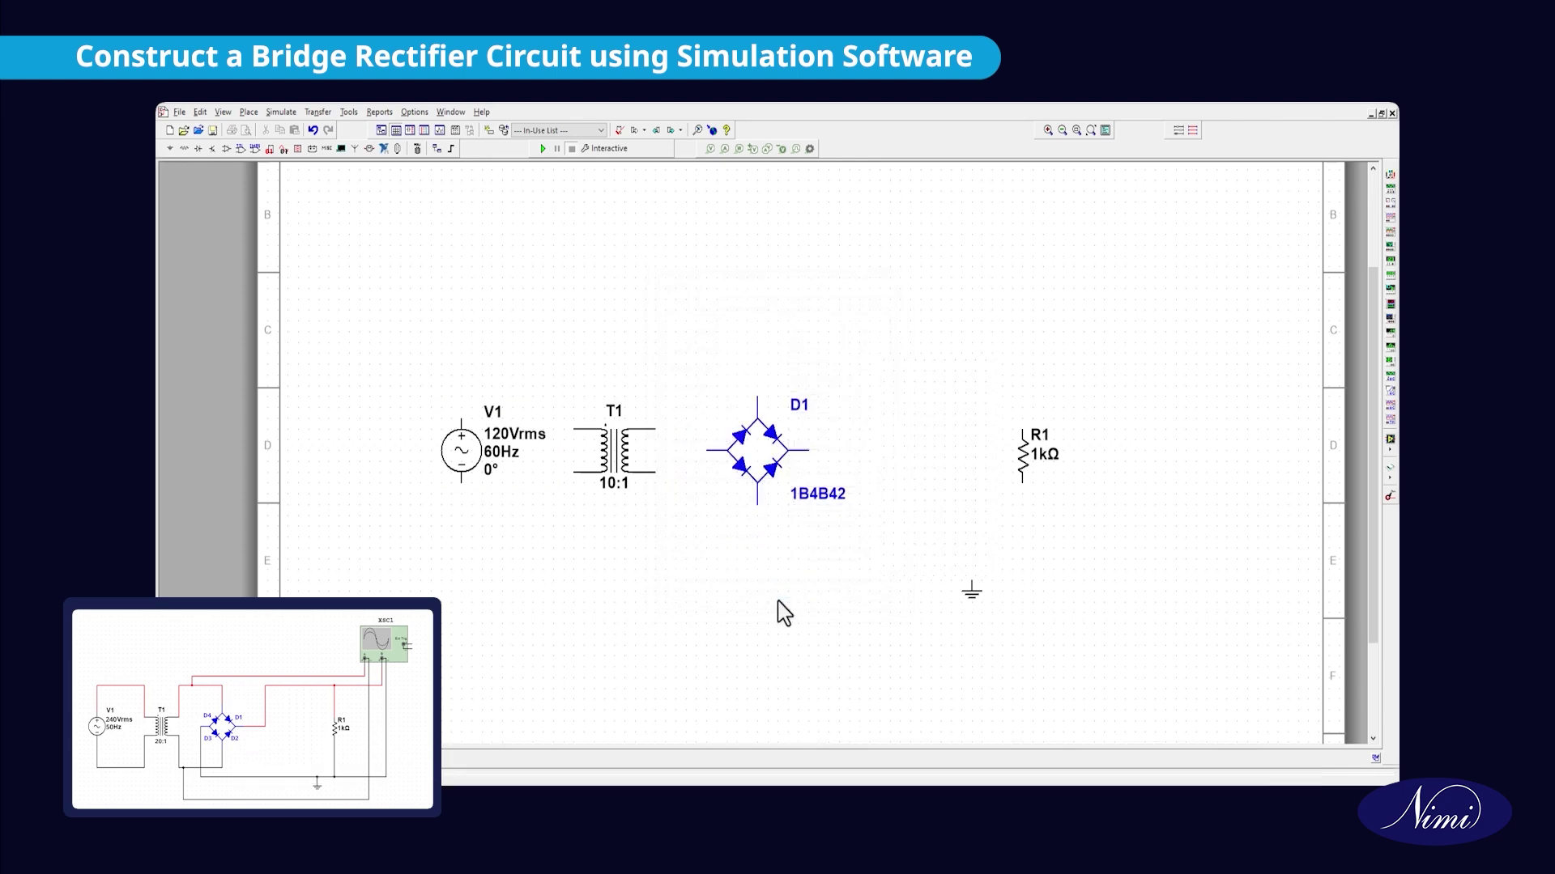
- Wire both terminals of AC source V1 to the upper and lower primary terminals of transformer T1
{"action": "left_click", "coordinate": [462, 420]}
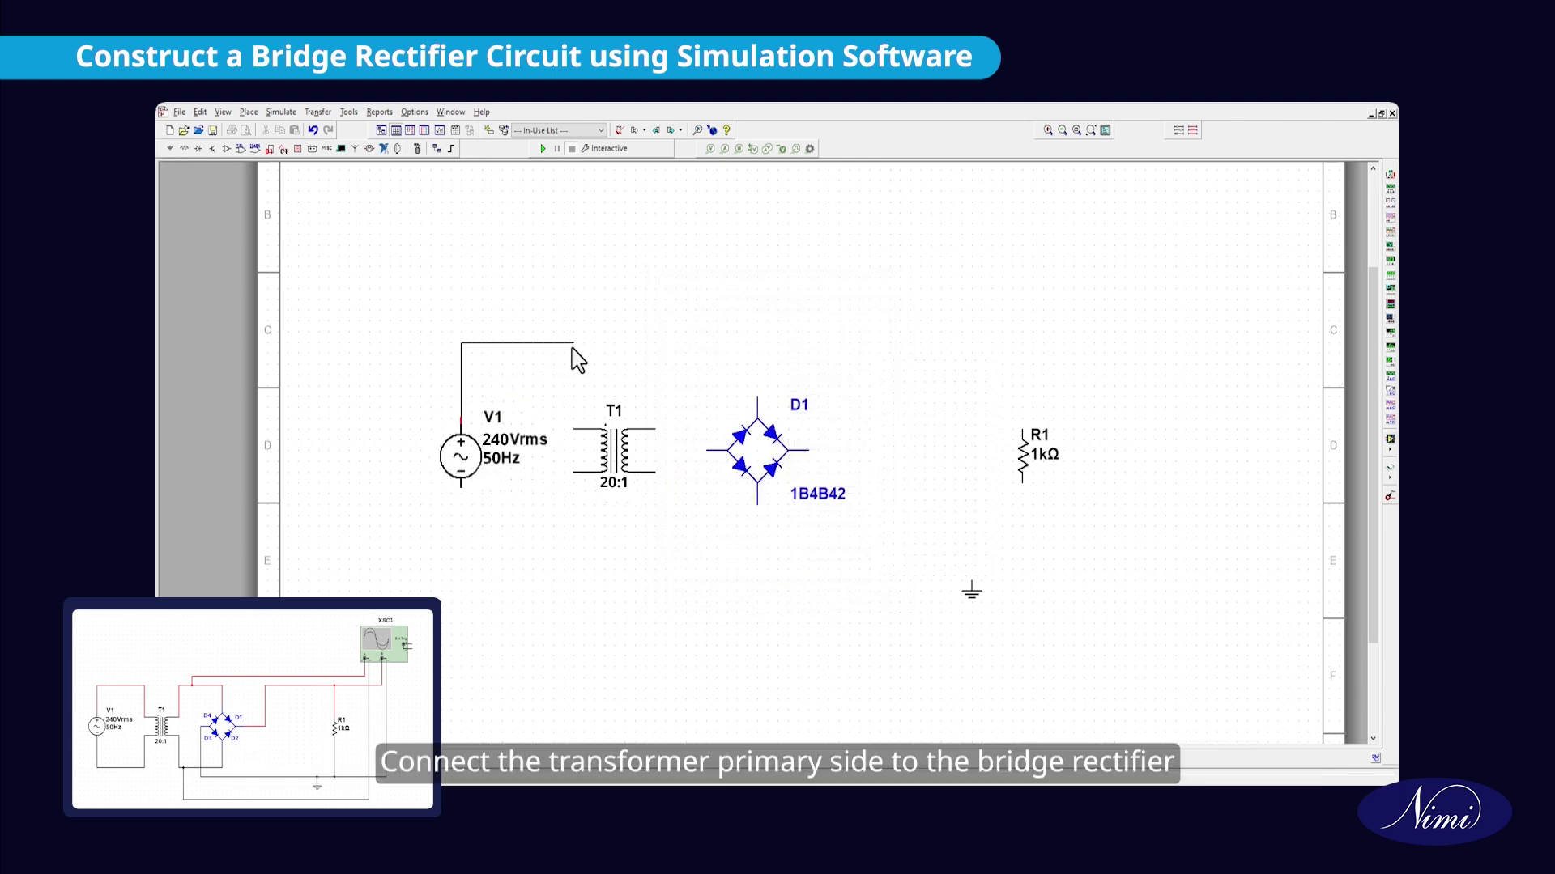
{"action": "left_click", "coordinate": [574, 429]}
{"action": "left_click", "coordinate": [462, 485]}
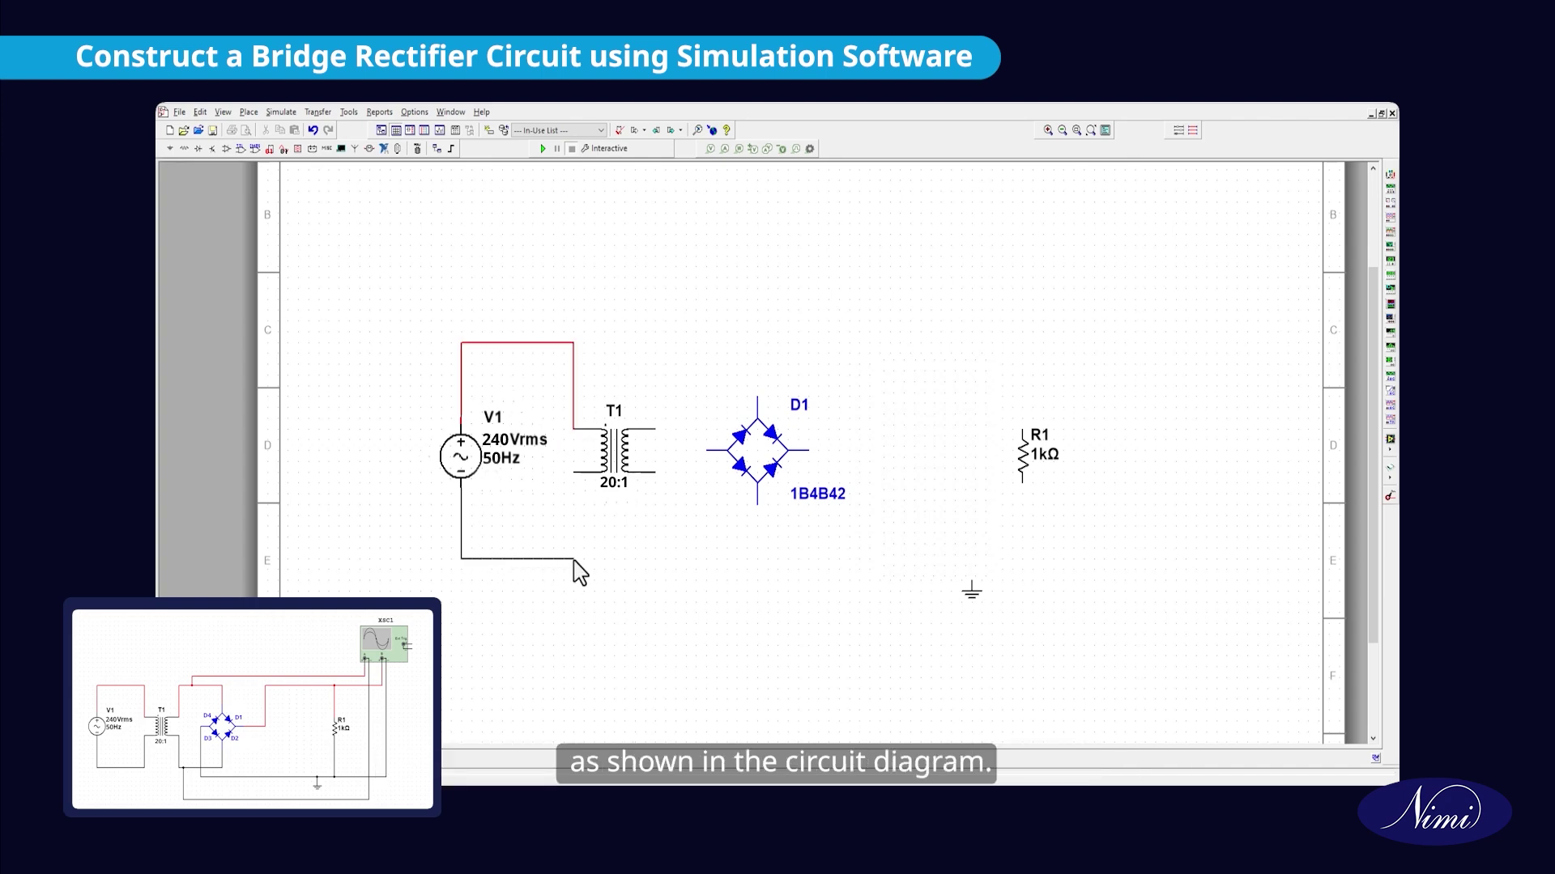
{"action": "left_click", "coordinate": [574, 473]}
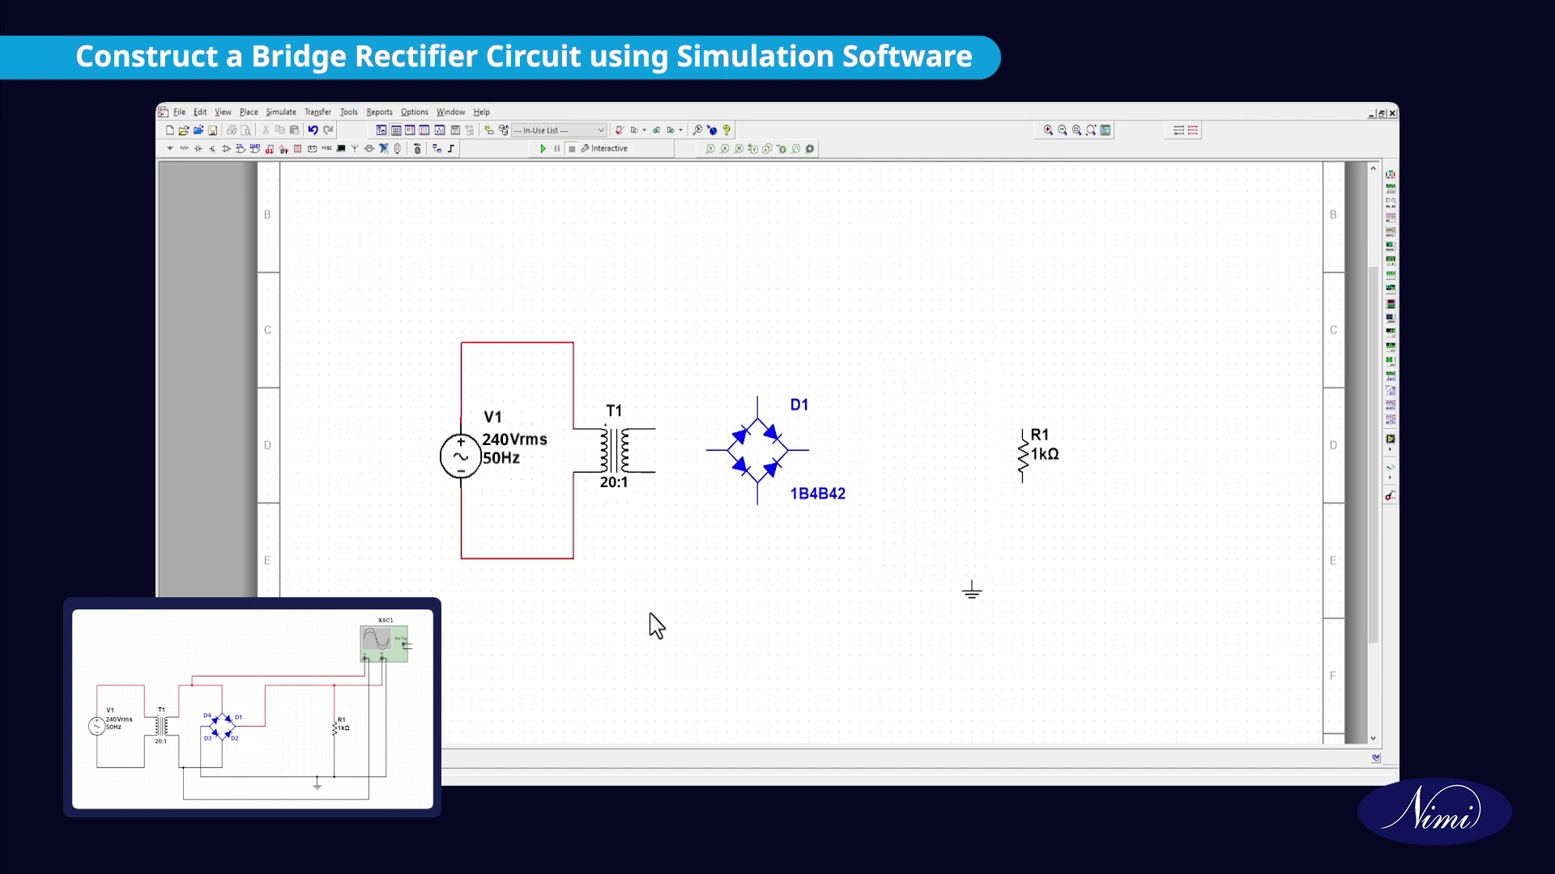
- Wire the secondary terminals of transformer T1 to the upper and lower terminals of bridge rectifier D1
{"action": "left_click", "coordinate": [654, 430]}
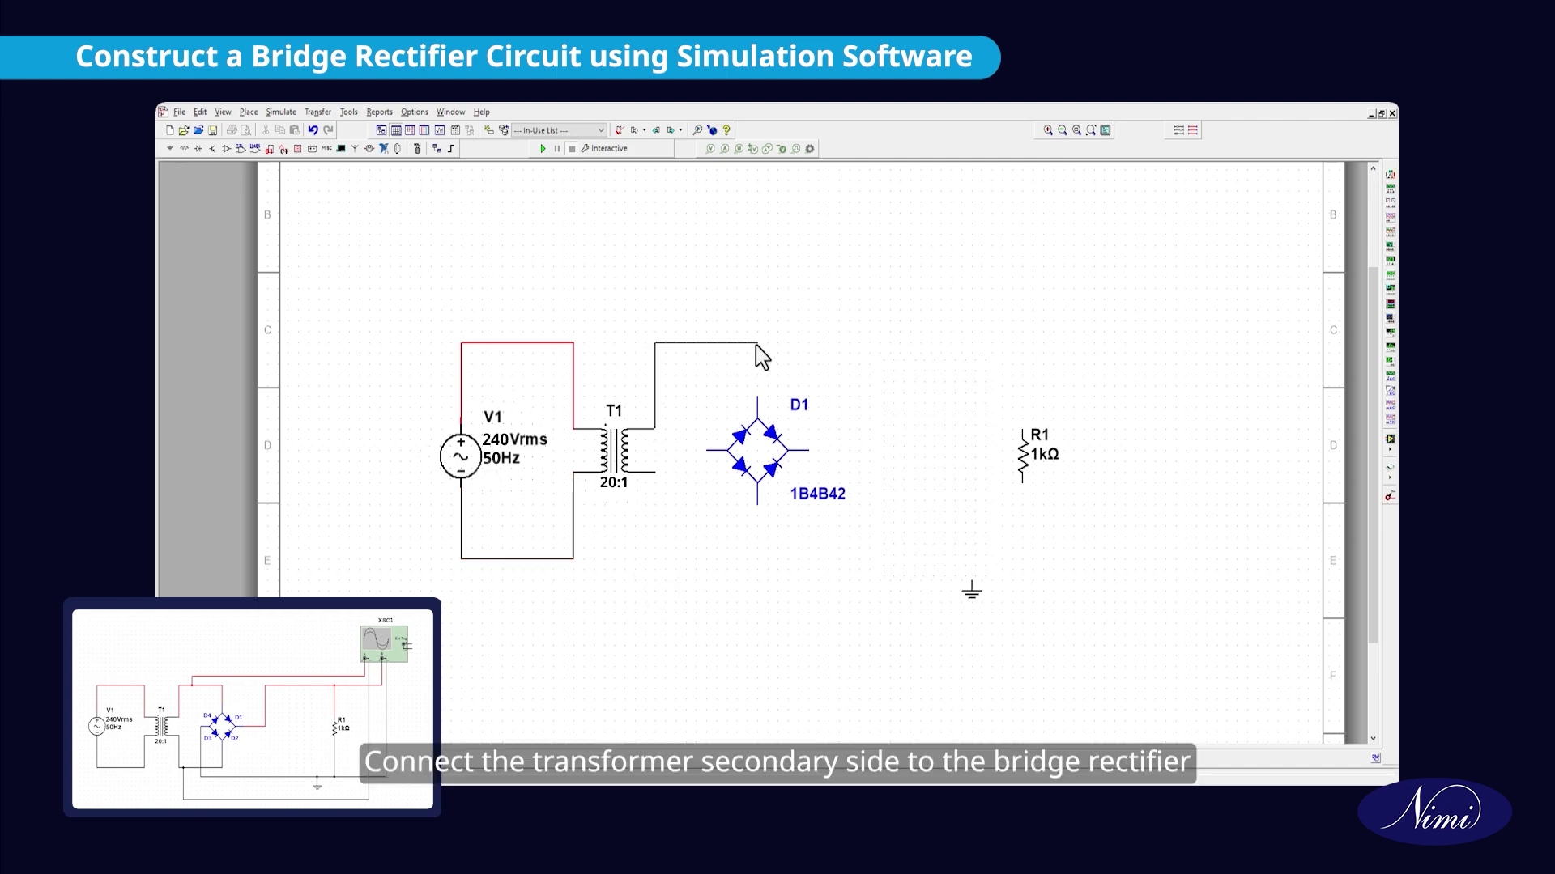
{"action": "left_click", "coordinate": [761, 397]}
{"action": "left_click", "coordinate": [655, 474]}
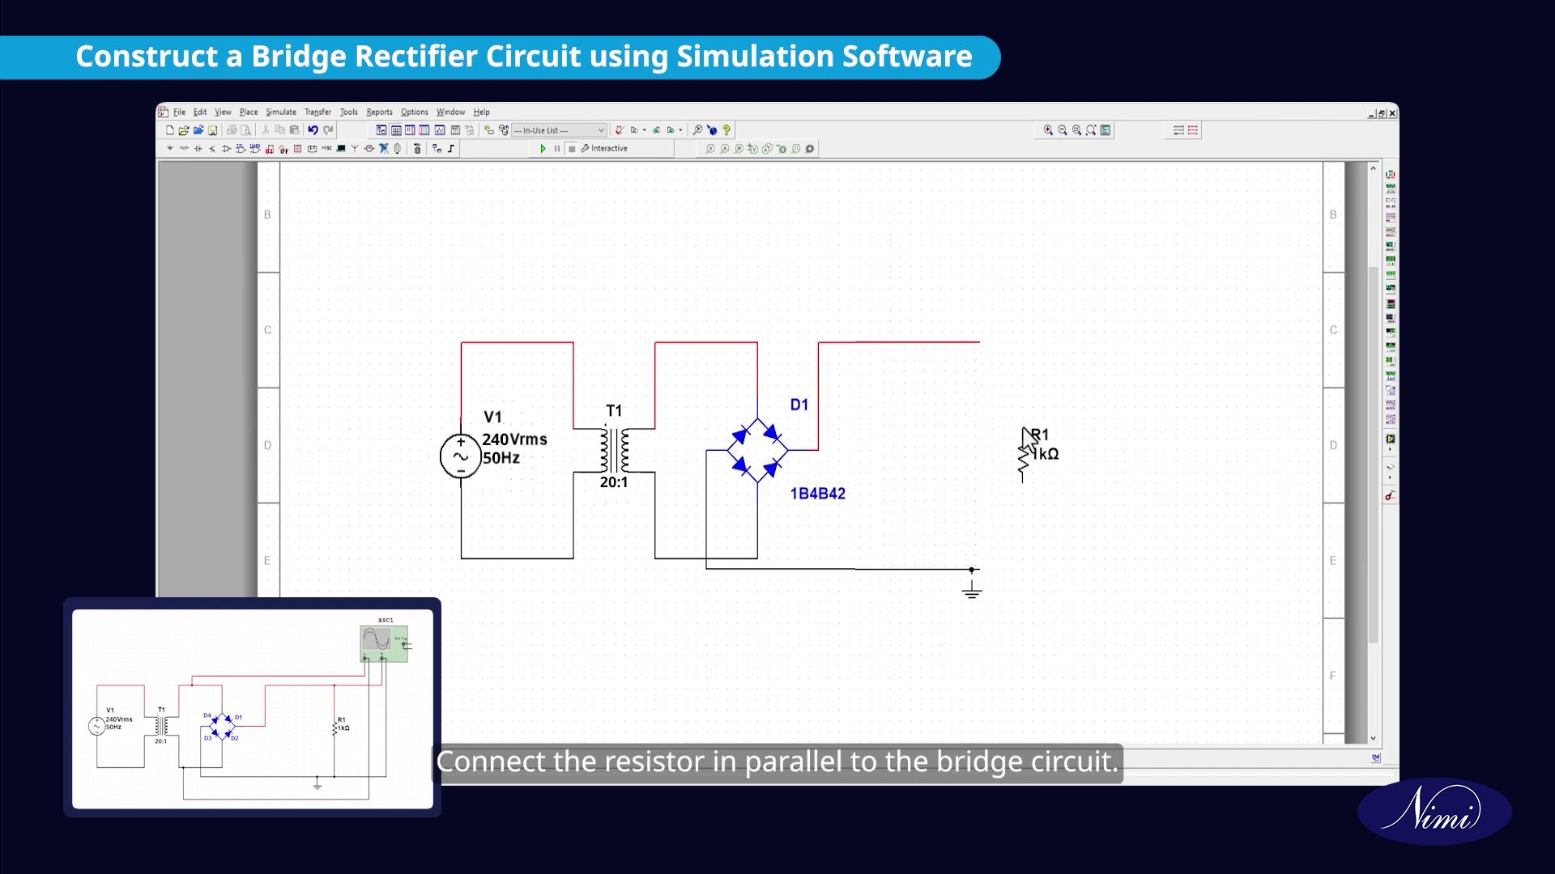
- Wire resistor R1 across the DC output of bridge rectifier D1, joining its upper end to the positive line and its lower end to the grounded line
{"action": "left_click", "coordinate": [1022, 429]}
{"action": "left_click", "coordinate": [1022, 343]}
{"action": "left_click", "coordinate": [1024, 486]}
{"action": "left_click", "coordinate": [972, 570]}
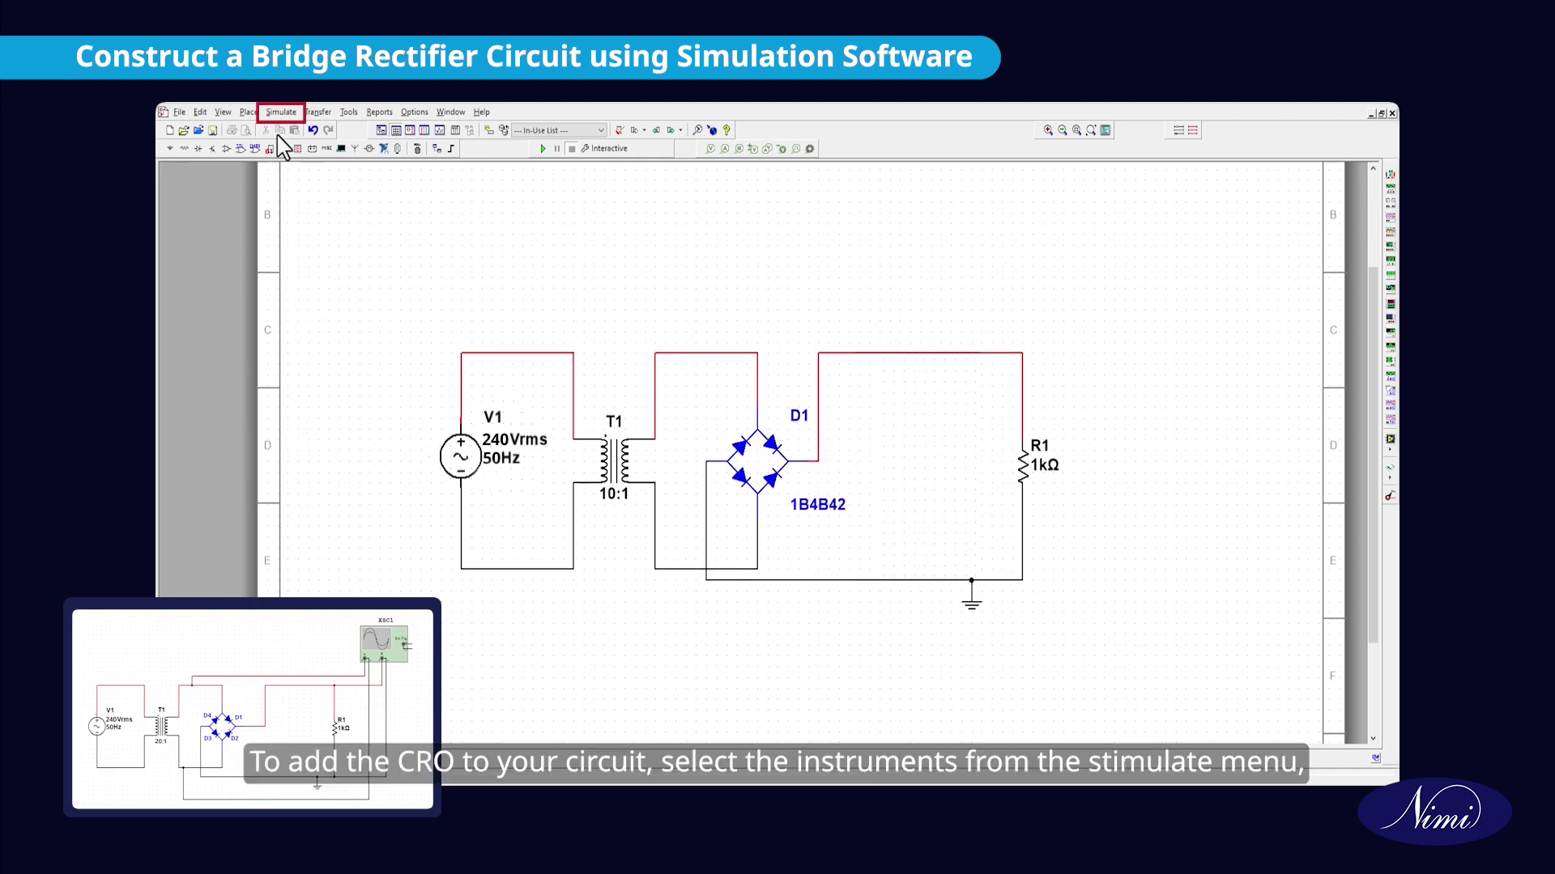
- Place a two-channel oscilloscope from the simulation instruments above and to the right of resistor R1
{"action": "left_click", "coordinate": [277, 114]}
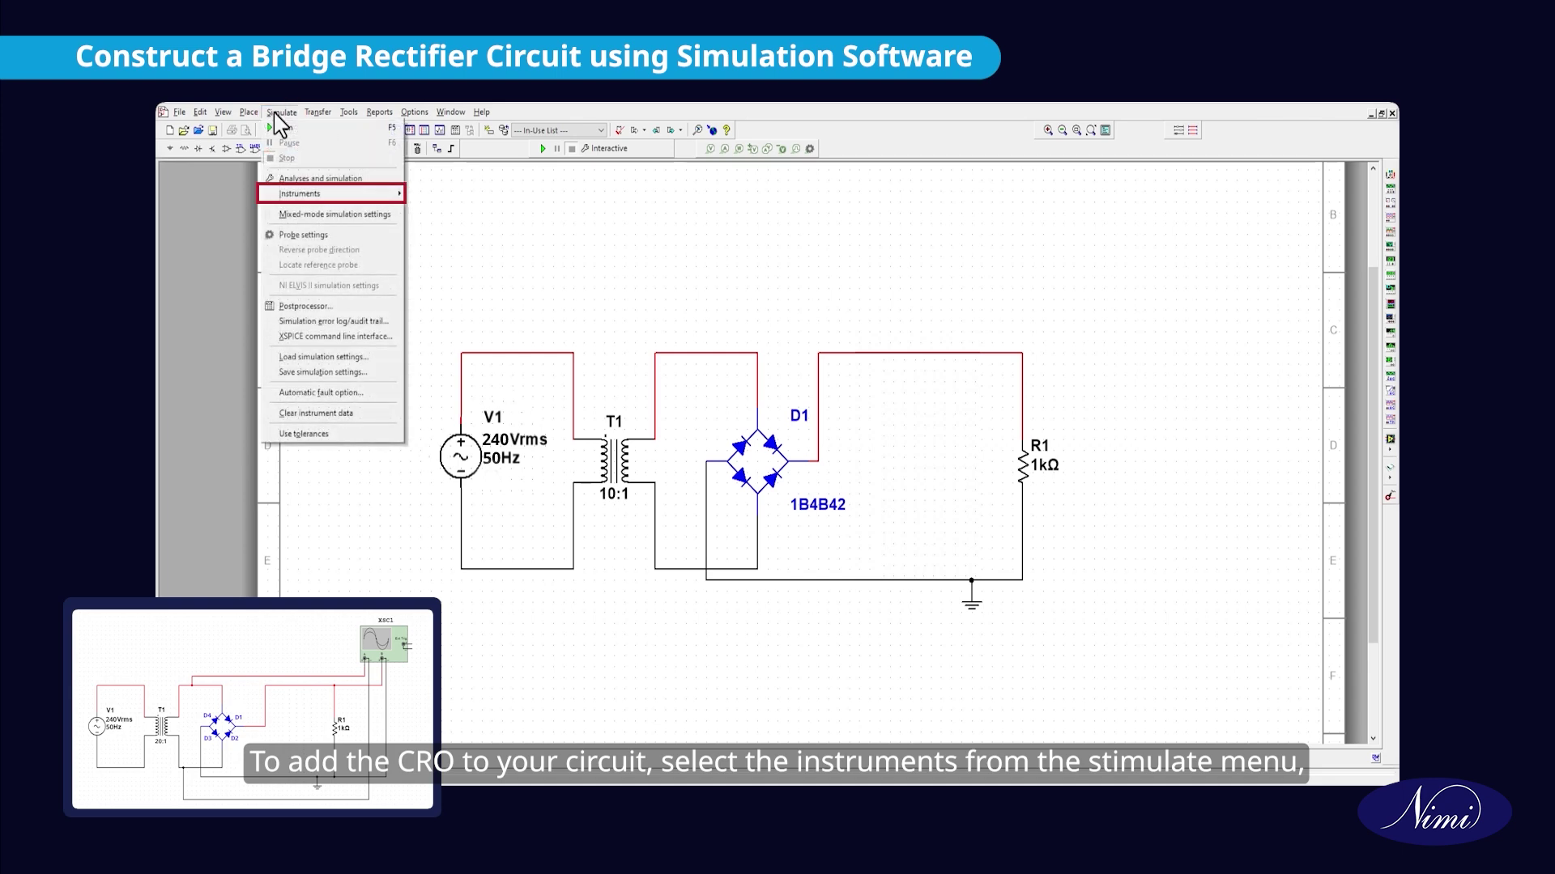
{"action": "mouse_move", "coordinate": [302, 204]}
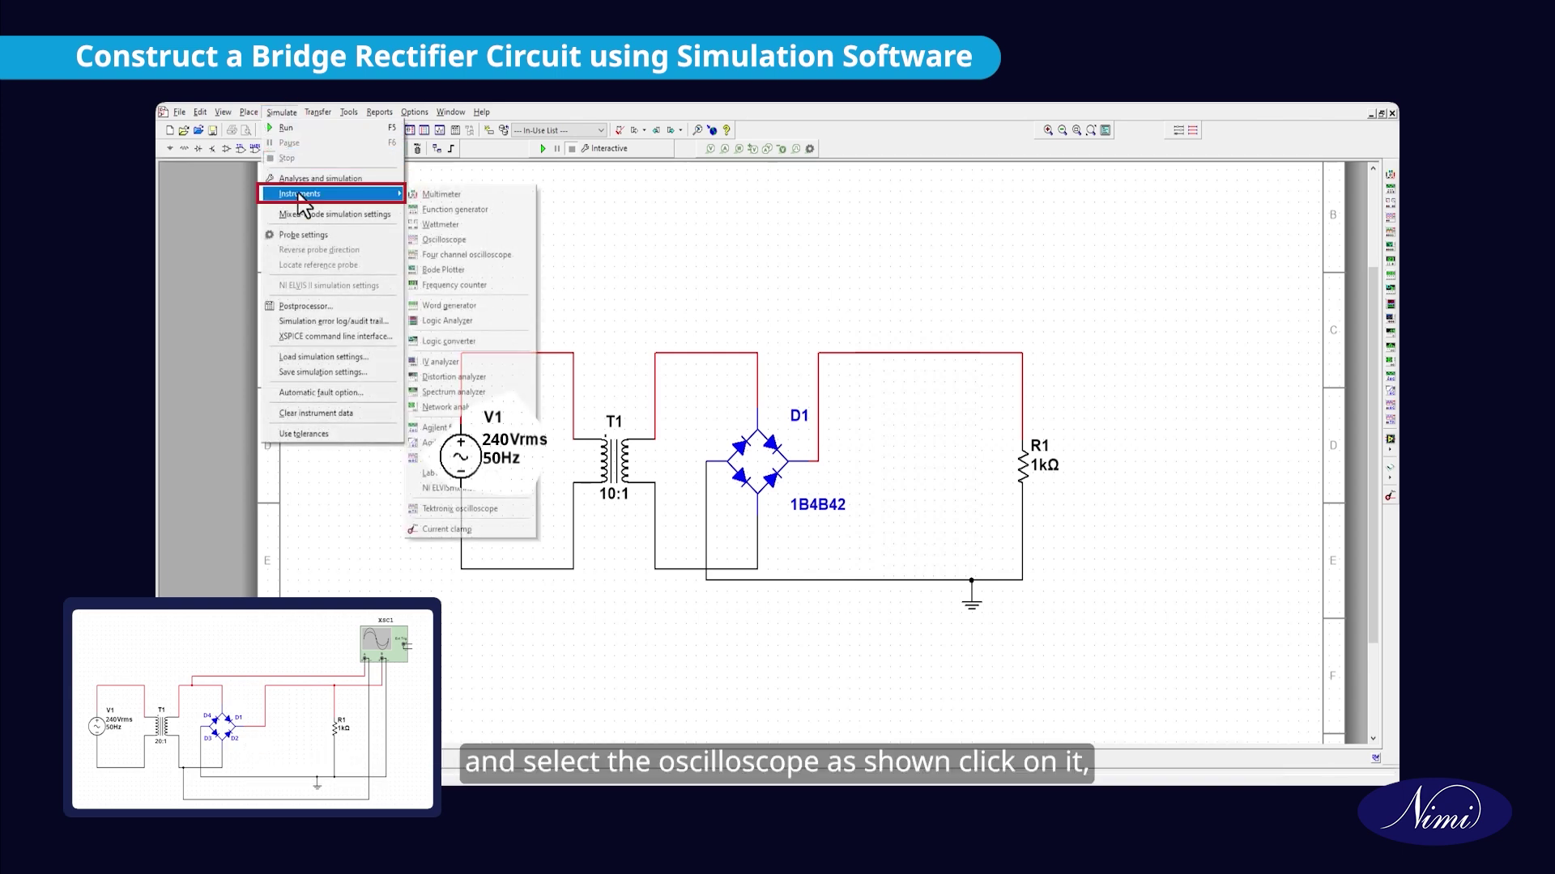
{"action": "left_click", "coordinate": [437, 241]}
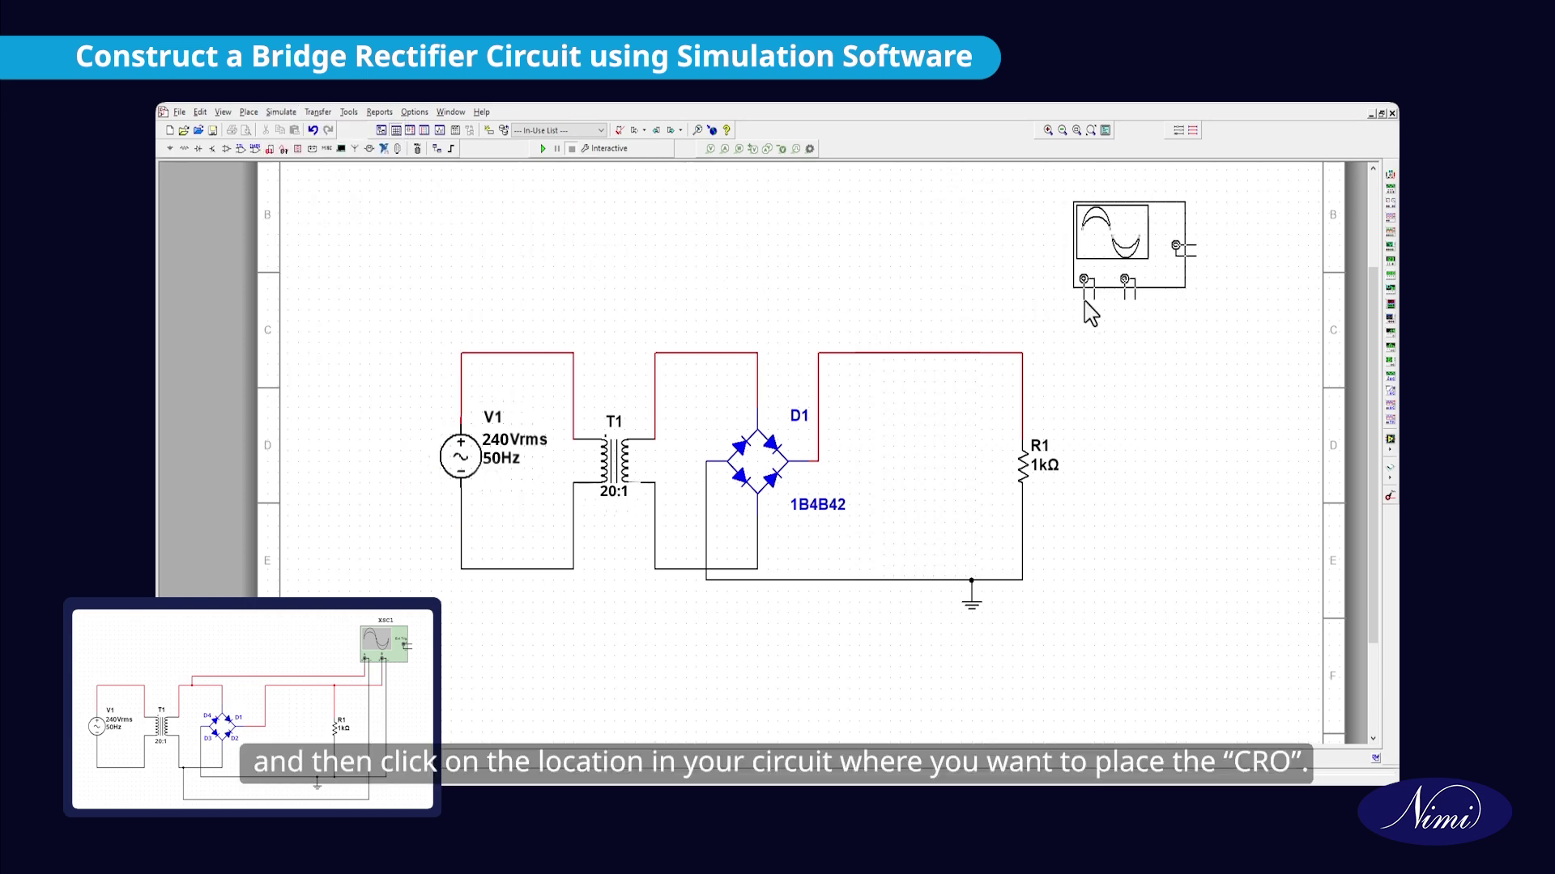
{"action": "left_click", "coordinate": [1087, 312]}
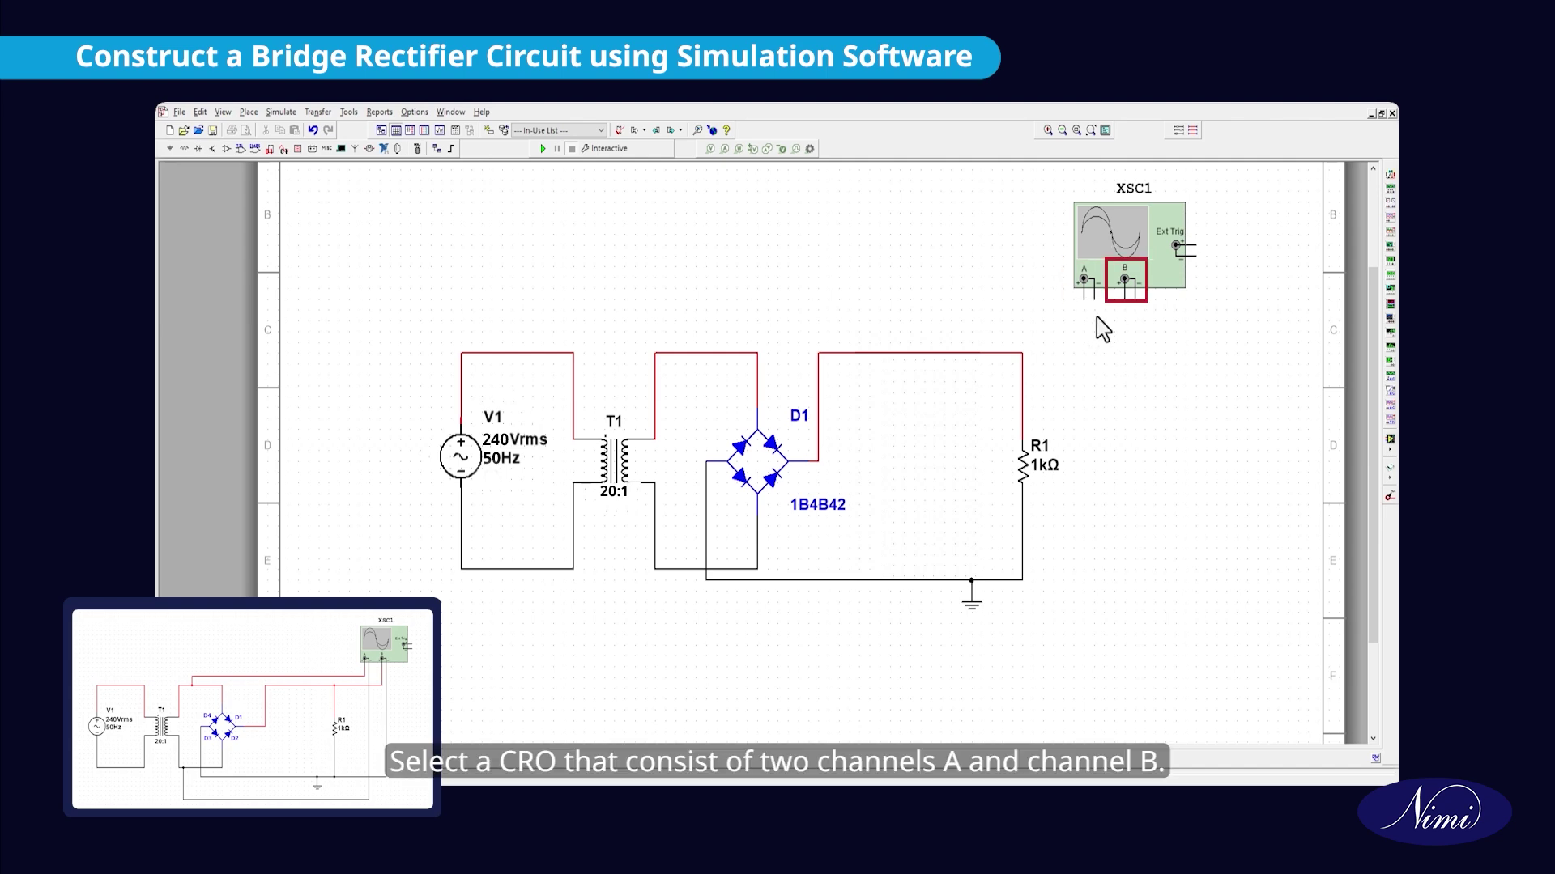
- Wire oscilloscope XSC1's channel A across the secondary of transformer T1 and channel B across load resistor R1
{"action": "left_click", "coordinate": [1083, 279]}
{"action": "left_click", "coordinate": [686, 353]}
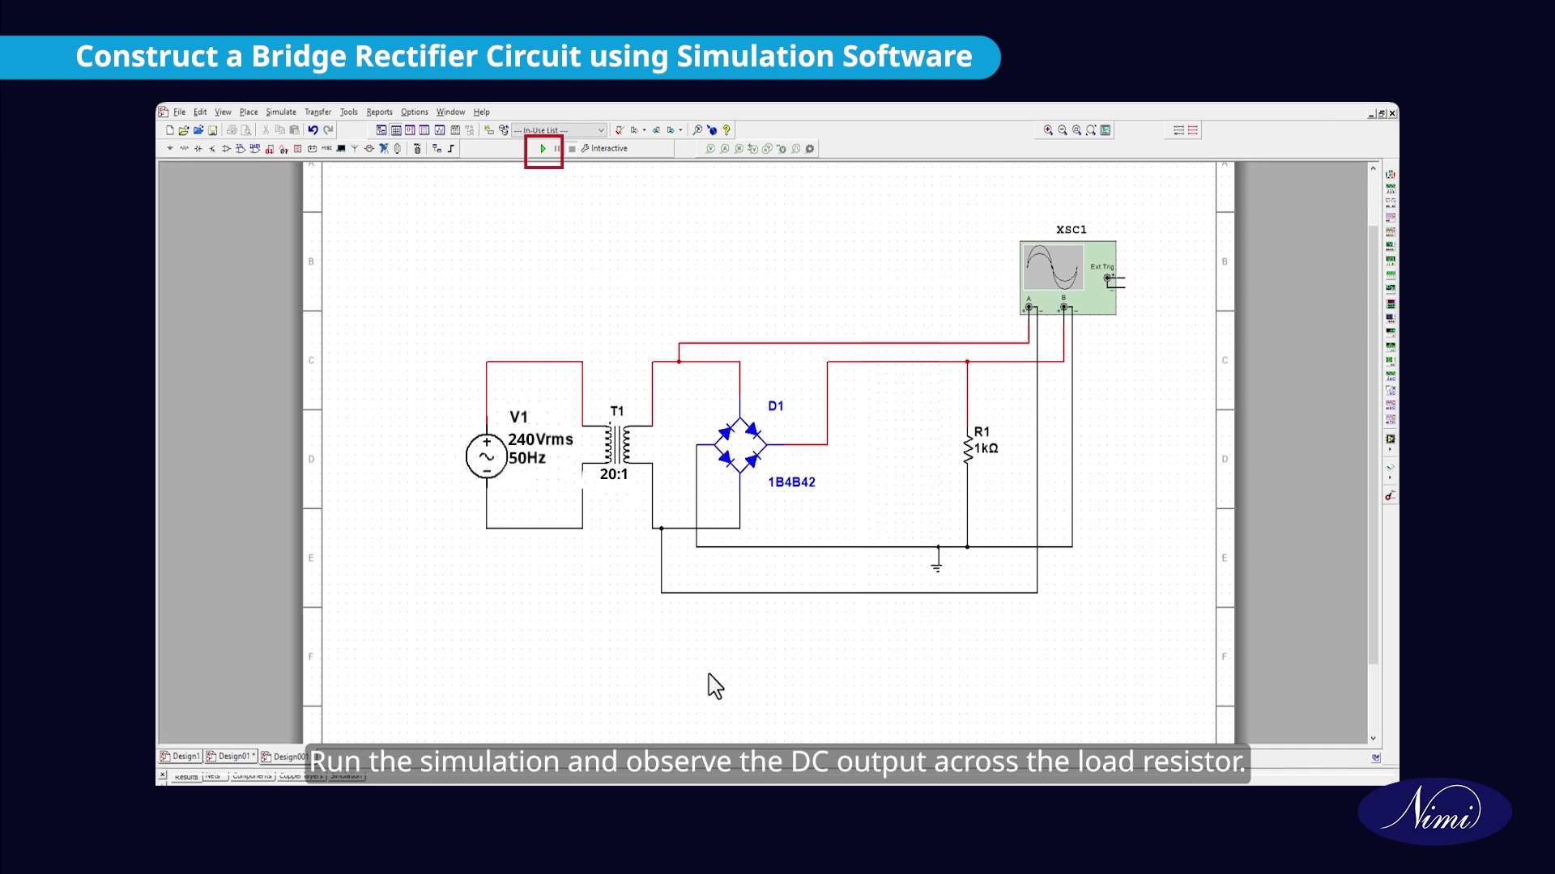
- Run the rectifier simulation without a filter capacitor and again with the 470 µF capacitor C1 across resistor R1
{"action": "left_click", "coordinate": [542, 154]}
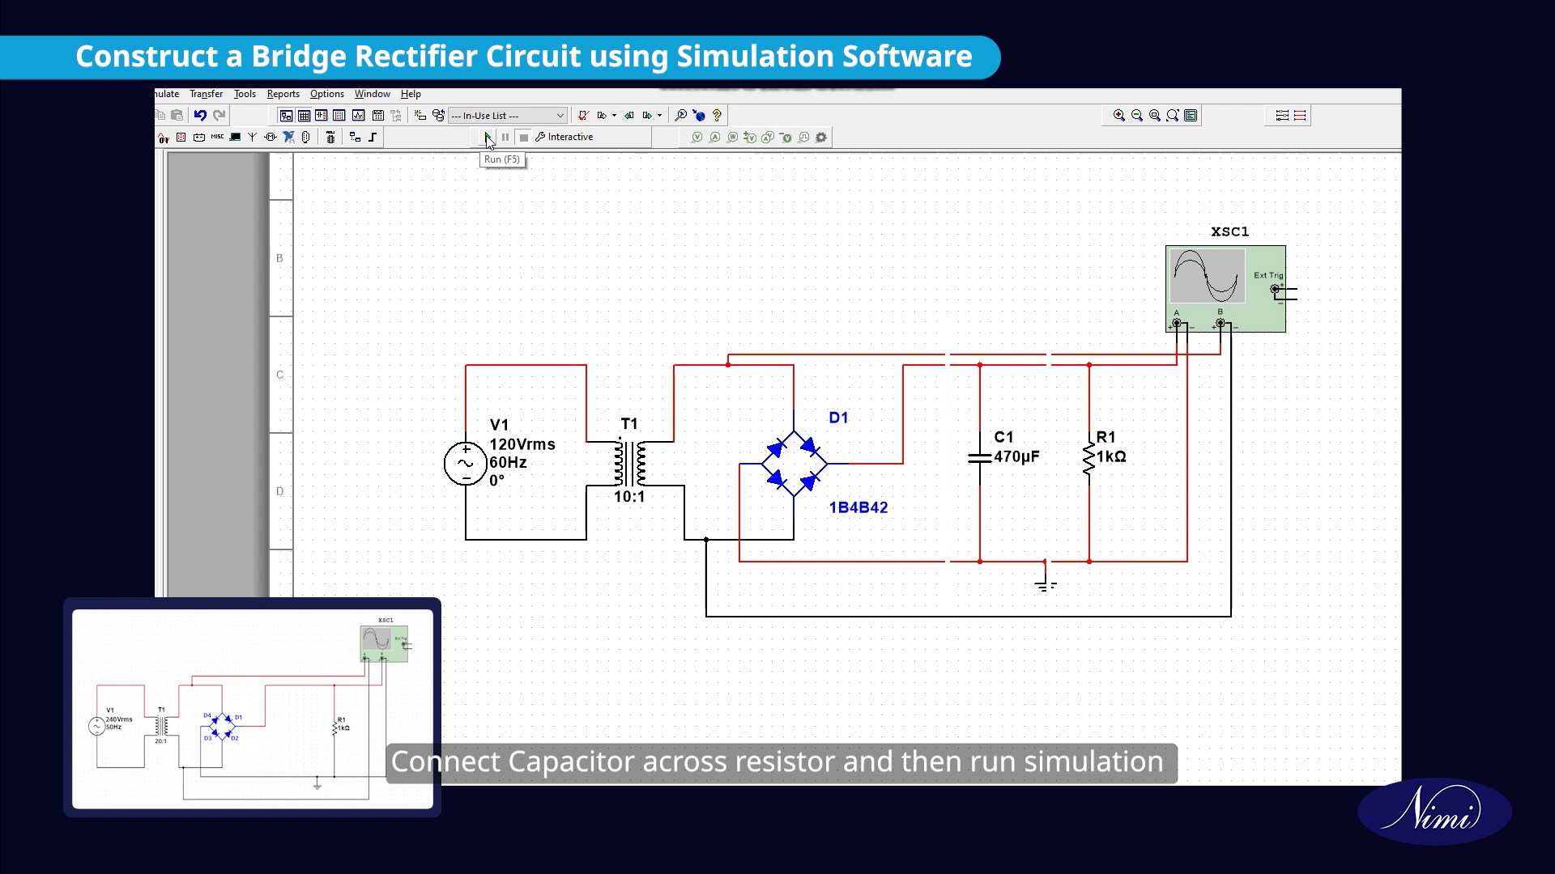
{"action": "left_click", "coordinate": [487, 137]}
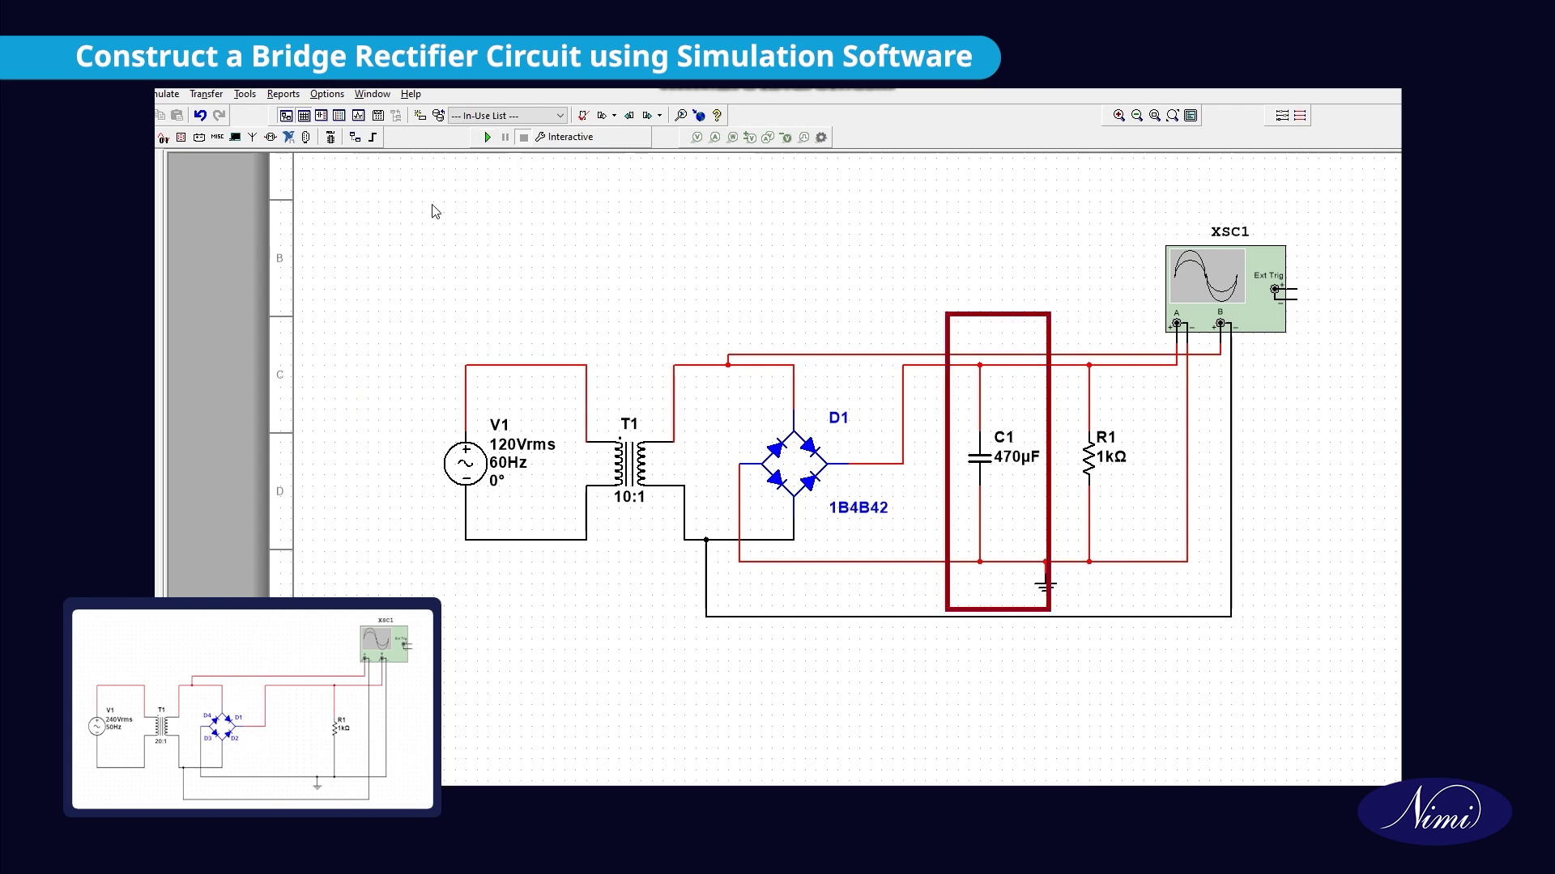